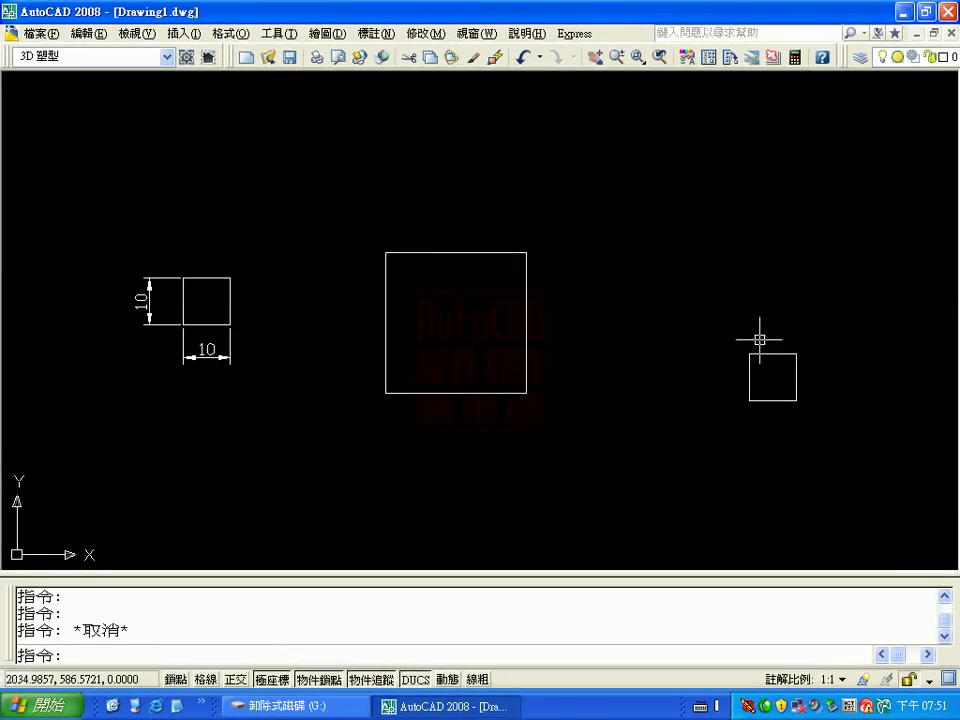
middle_click_drag(761, 337, 628, 345)
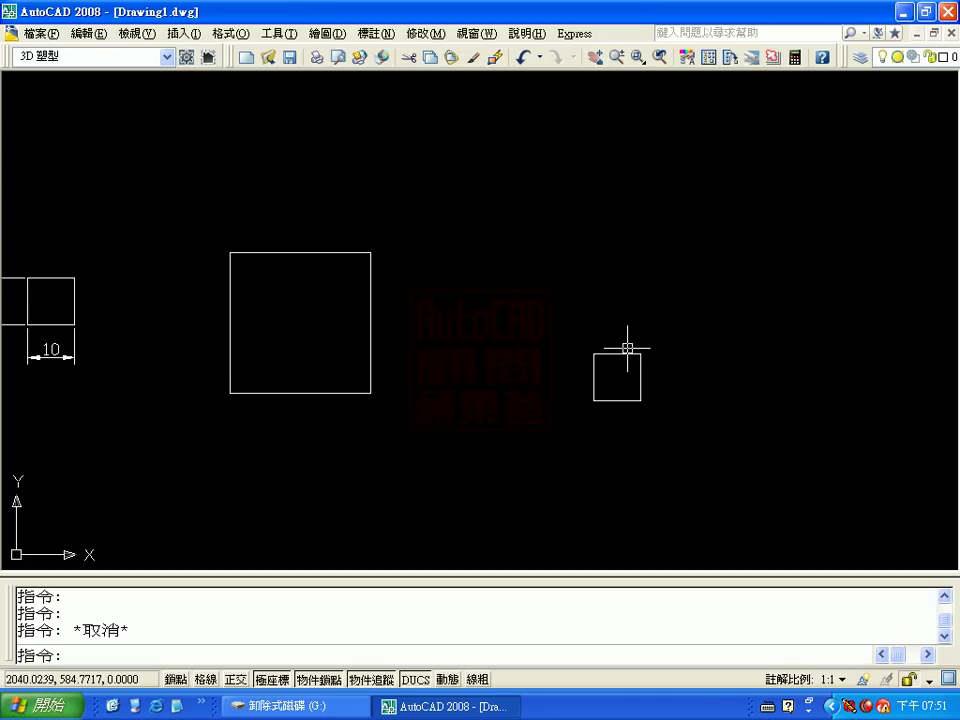
middle_click_drag(660, 325, 455, 402)
key("Escape")
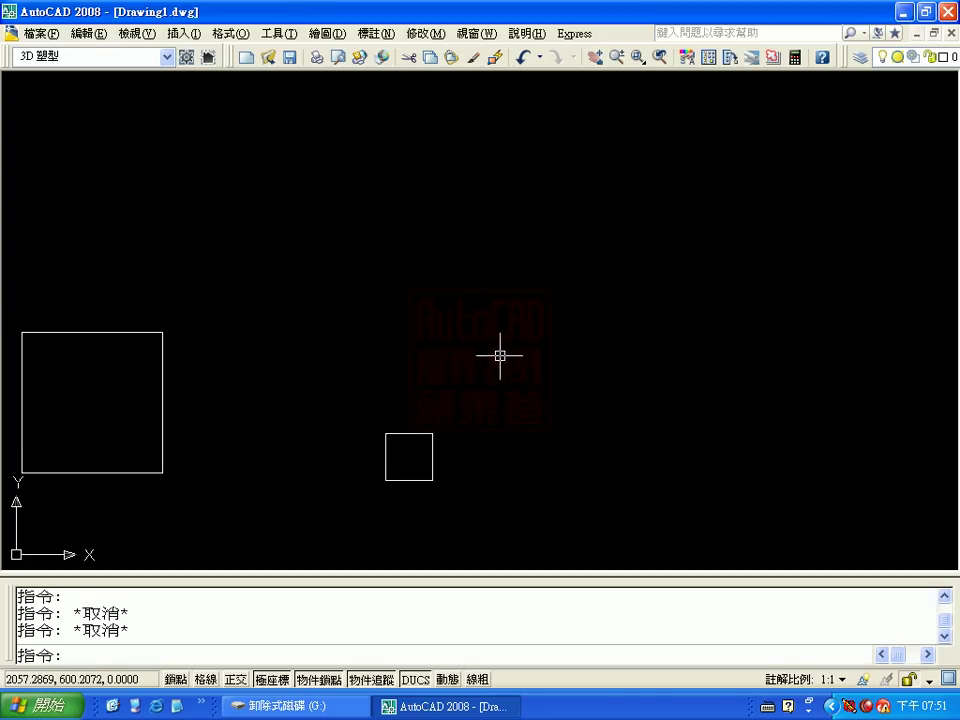
type("POL")
key("Return")
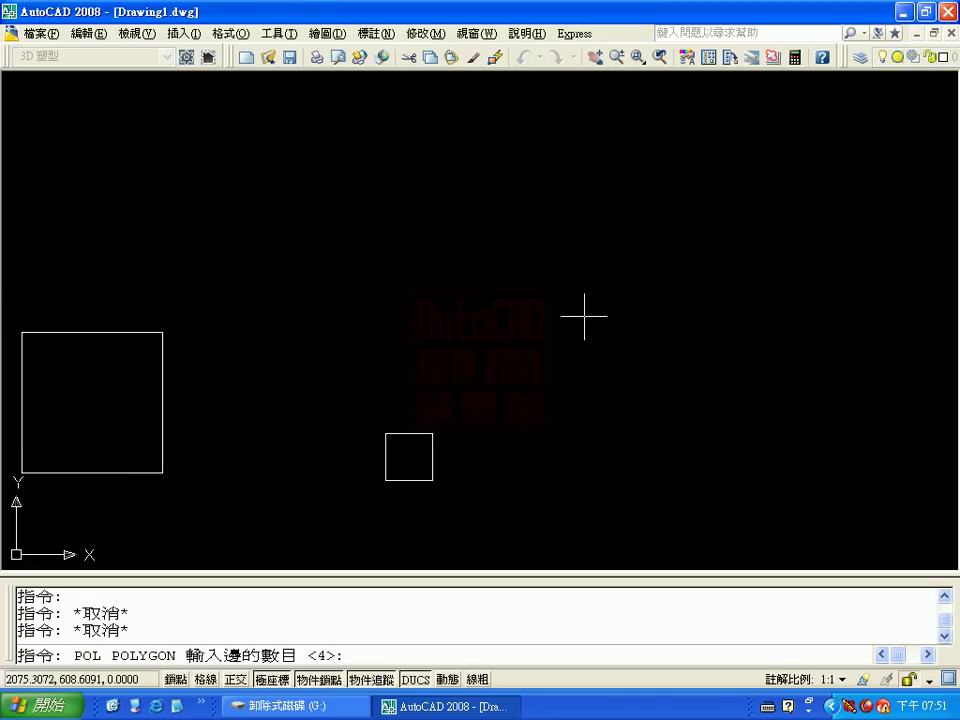
key("Escape")
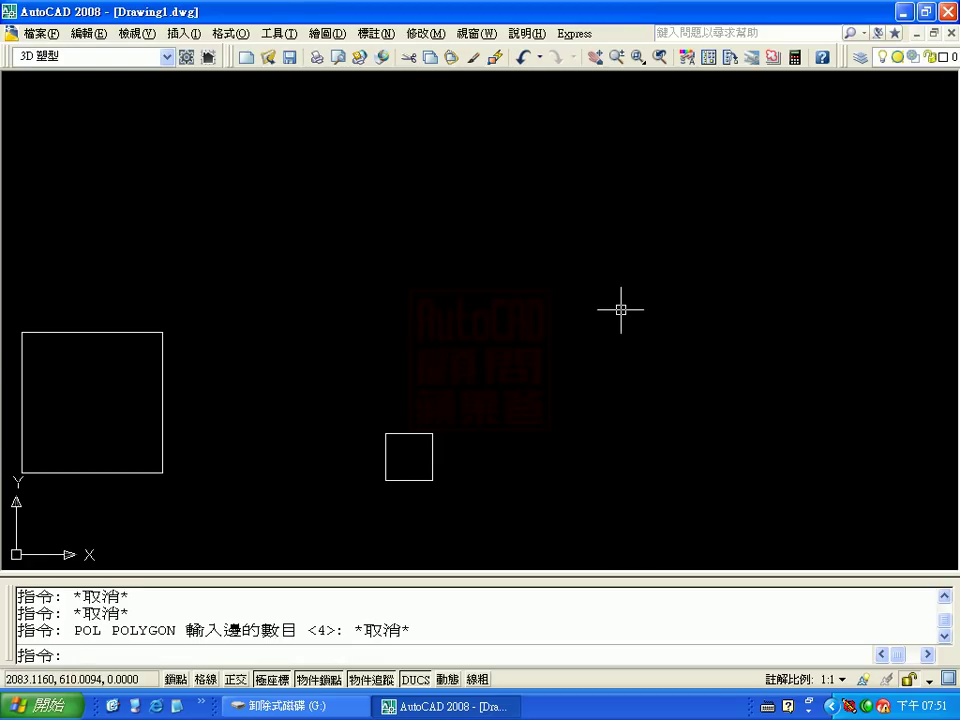
type("REC")
key("Return")
left_click(579, 299)
type("@10,")
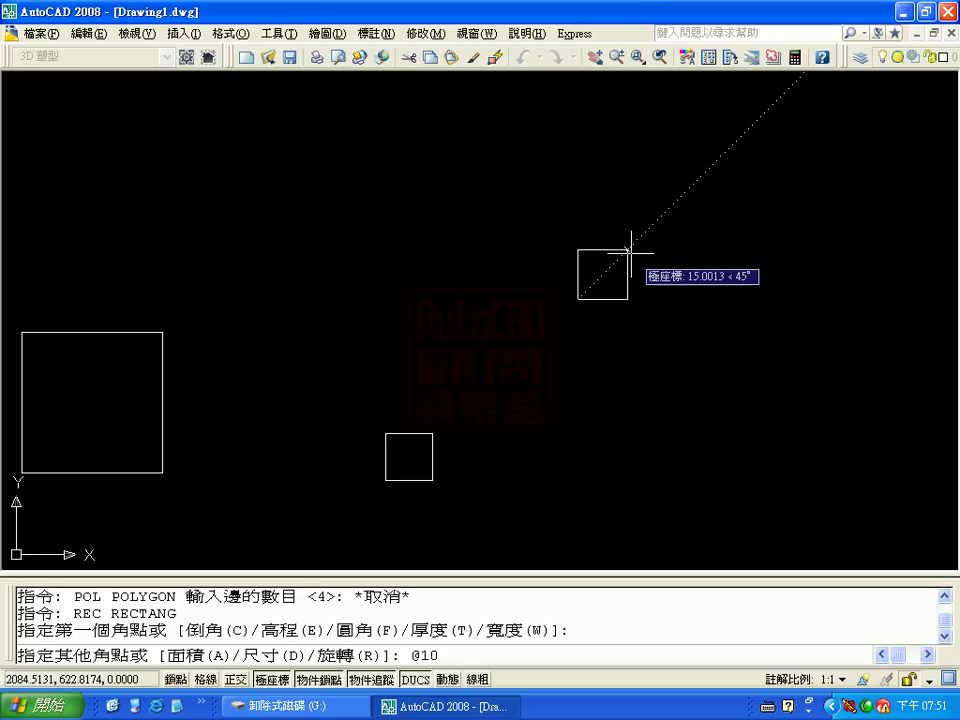
type("1")
type("0")
key("Return")
Step: Draw a circle of radius 5 to the right of the square
scroll(638, 267, "up", 2)
scroll(638, 267, "up", 1)
type("c")
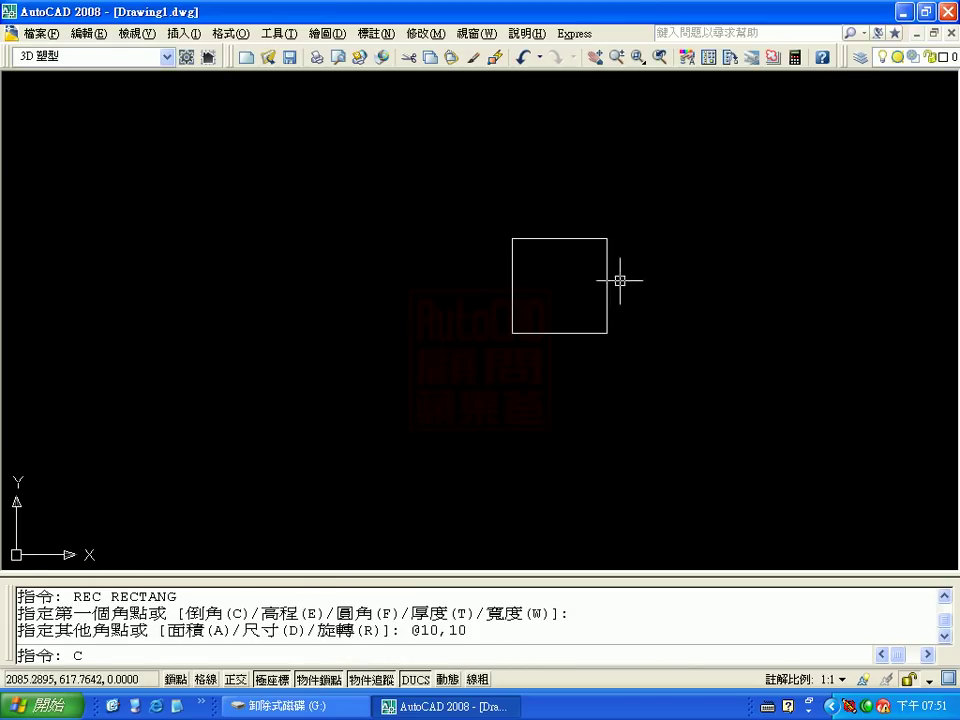
key("Return")
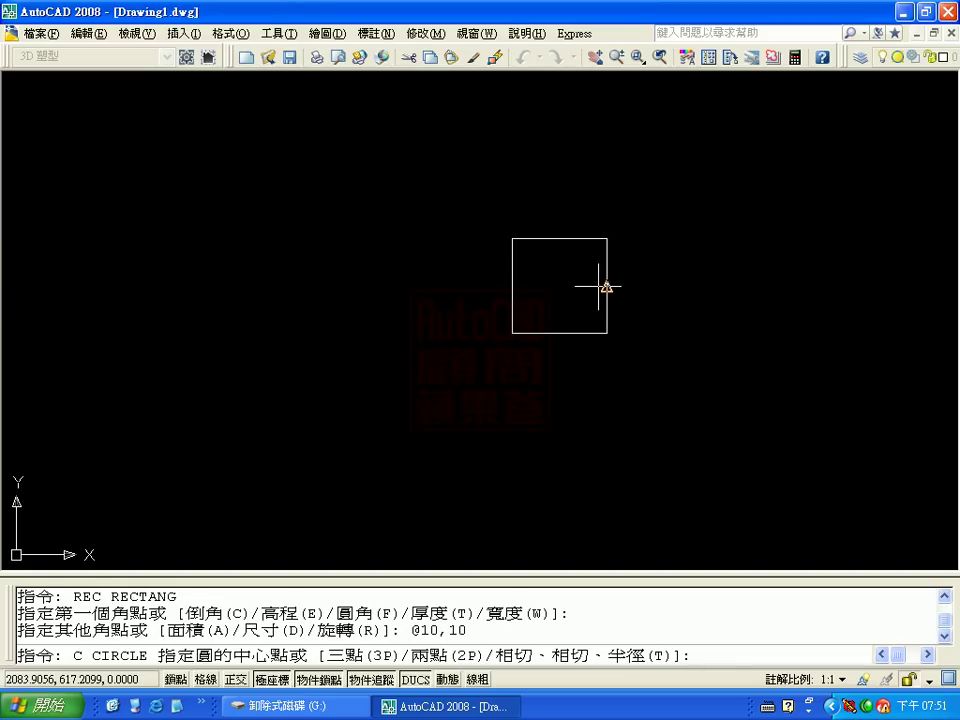
left_click(691, 286)
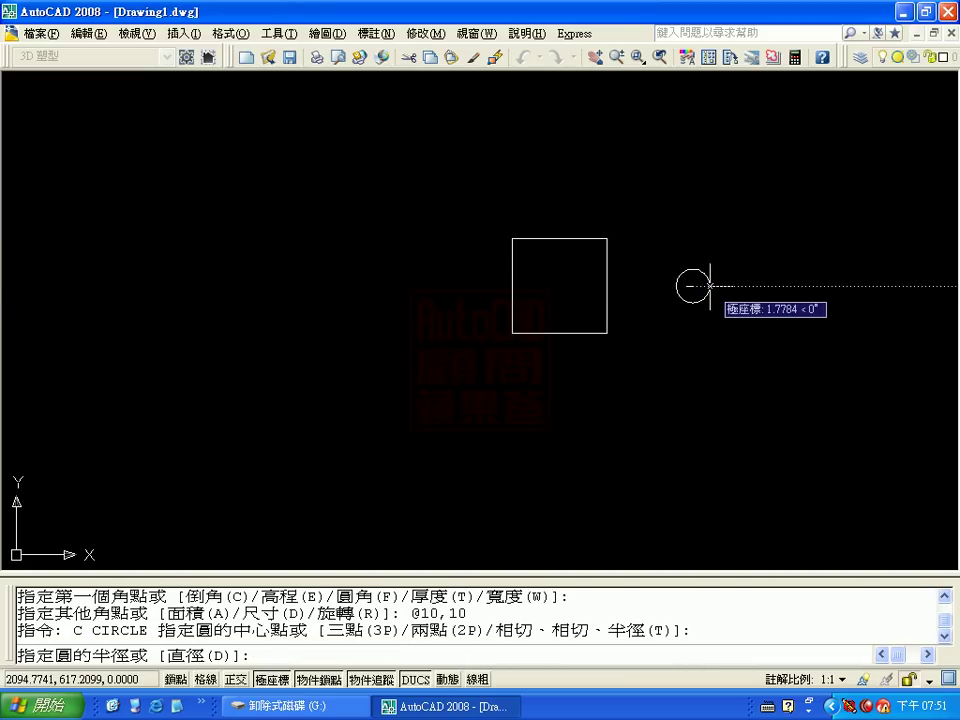
type("5")
key("Return")
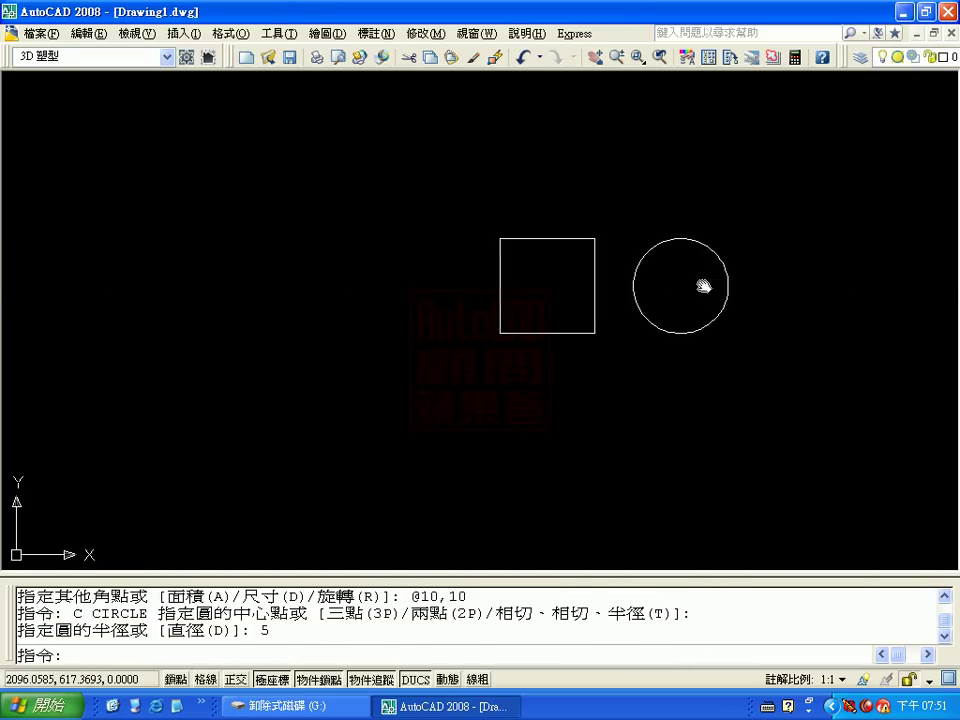
Step: Draw a three-sided polygon by its edge, with 10-unit sides
middle_click_drag(701, 281, 580, 285)
type("OL")
key("Return")
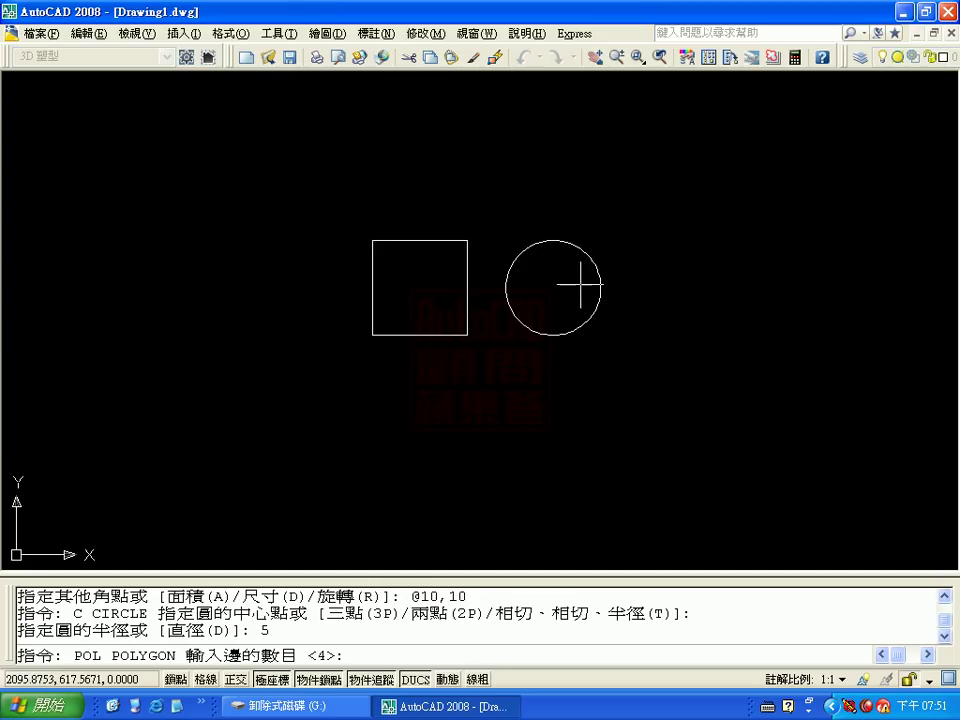
type("3")
key("Return")
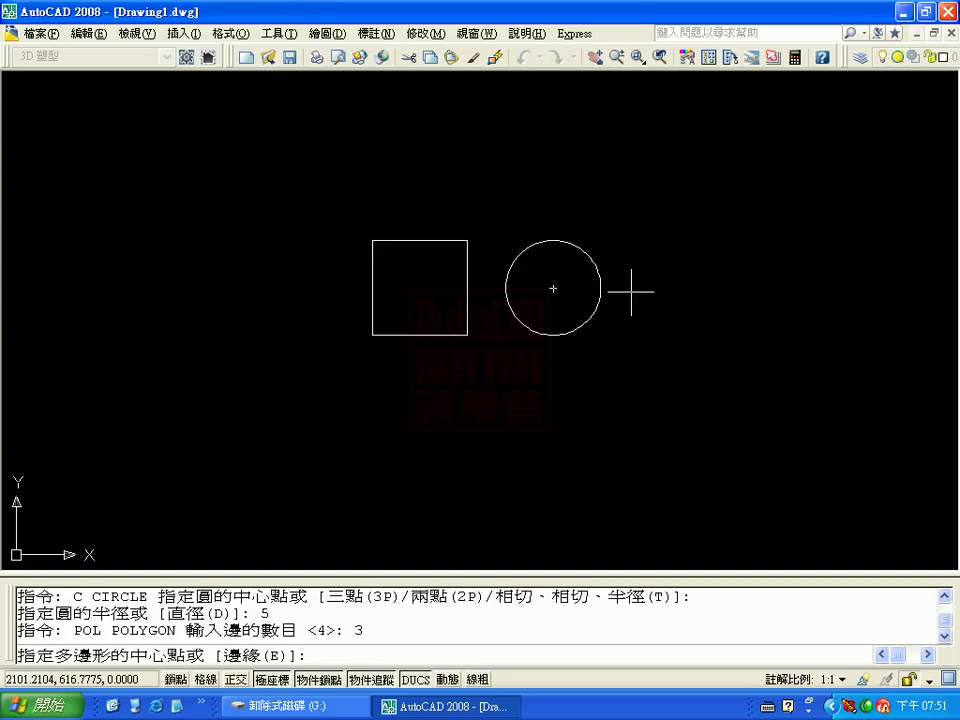
type("E")
key("Return")
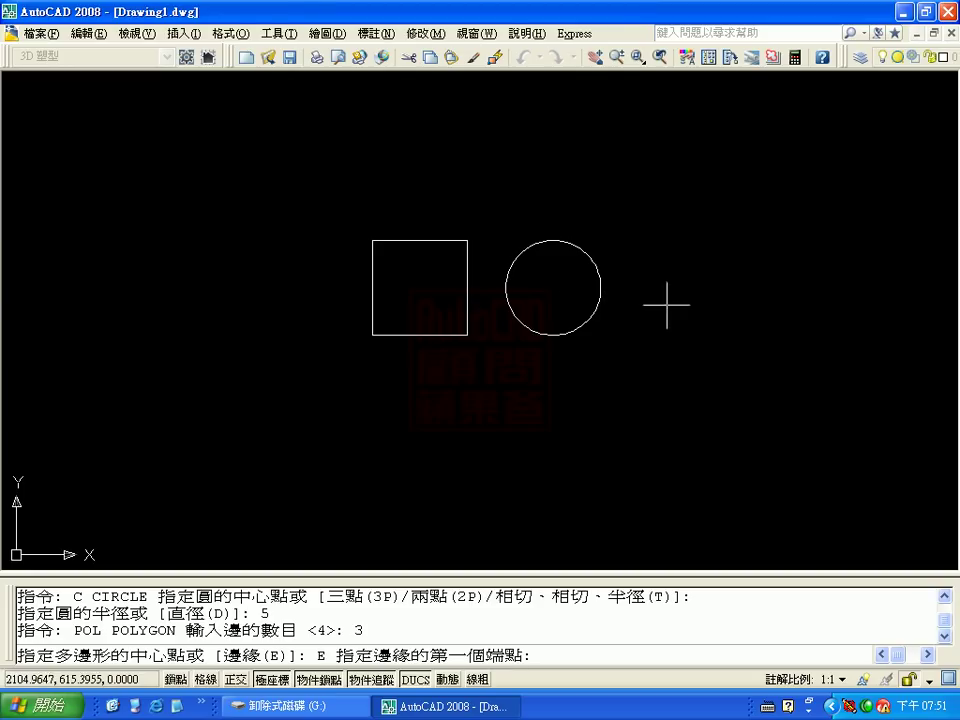
left_click(651, 321)
type("0")
key("Return")
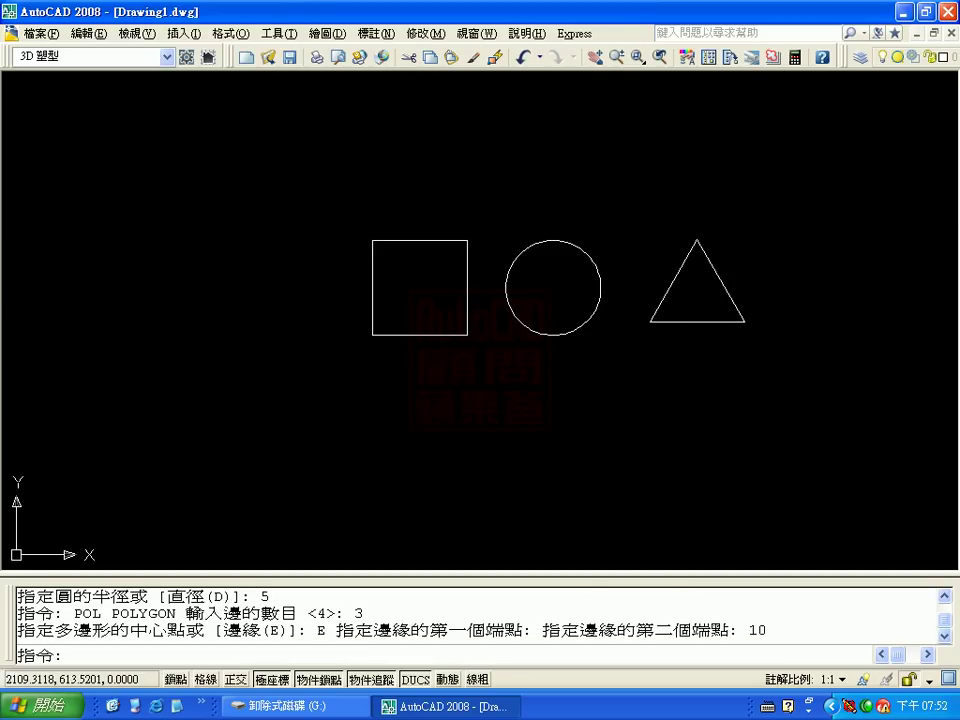
Step: Move the circle slightly to the right
type("m")
key("Return")
left_click(598, 274)
key("Return")
left_click(598, 360)
left_click(608, 360)
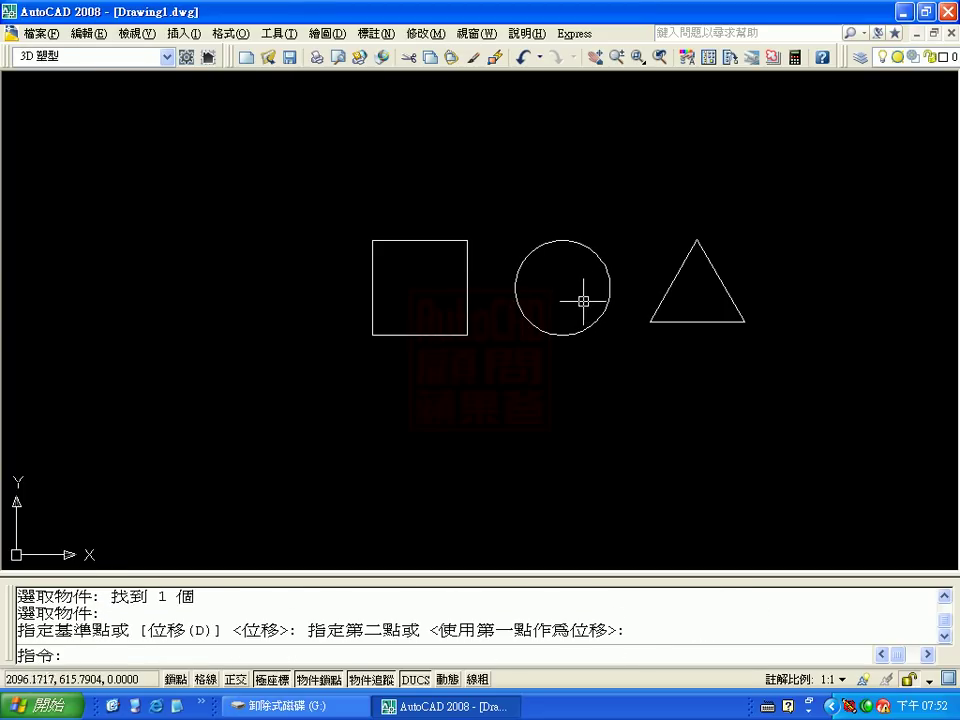
key("Escape")
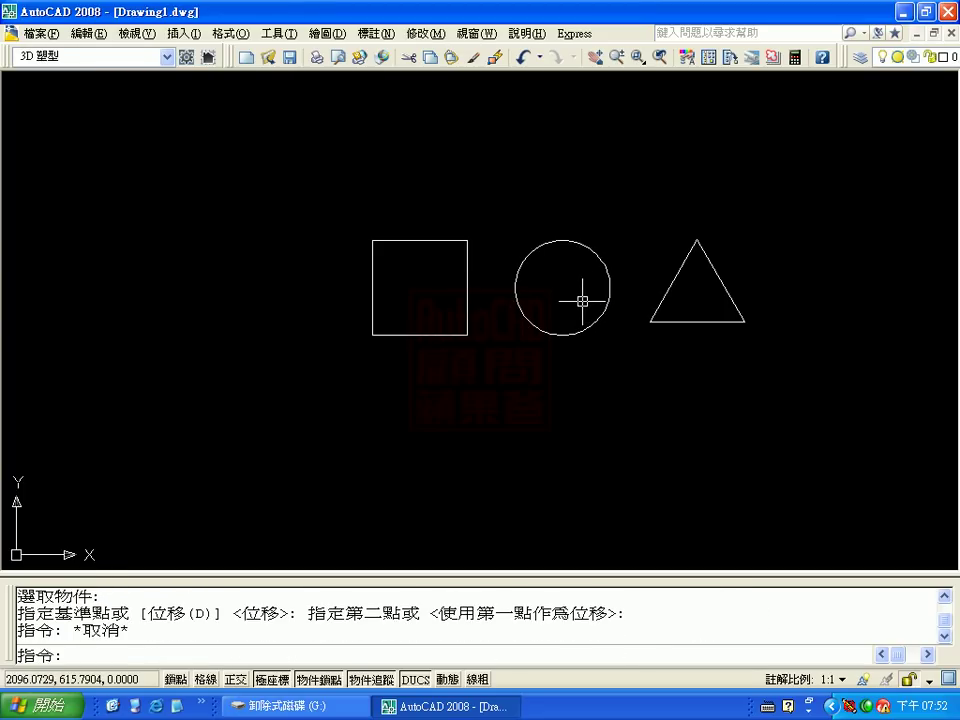
type("B")
Step: Name the block QQQ, base it at the circle's centre, and window-select all three shapes
key("Return")
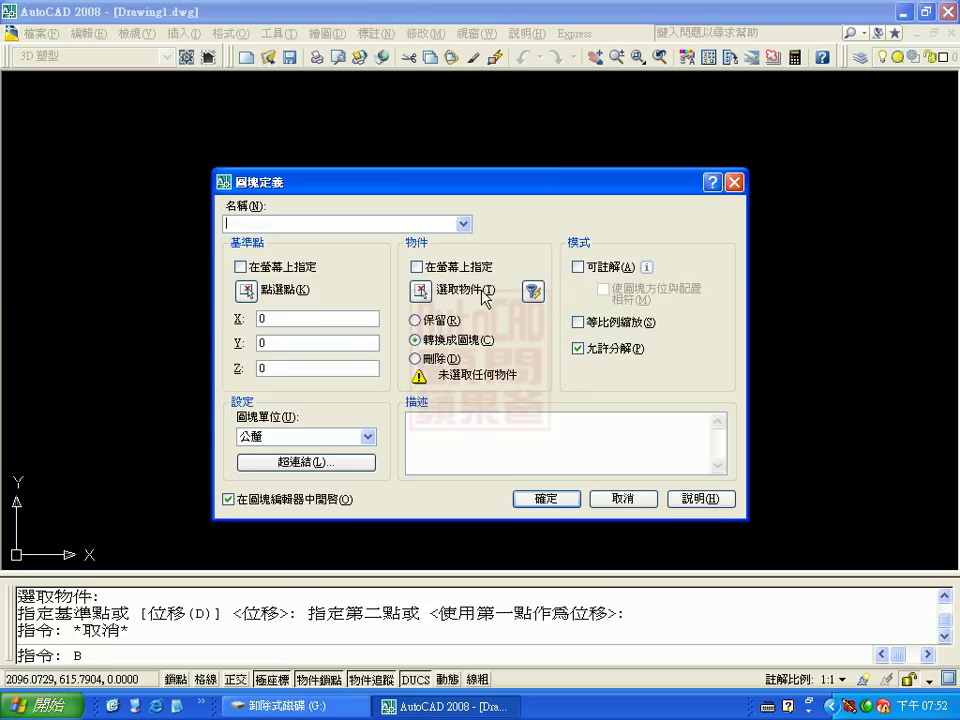
type("QQQ")
left_click(245, 291)
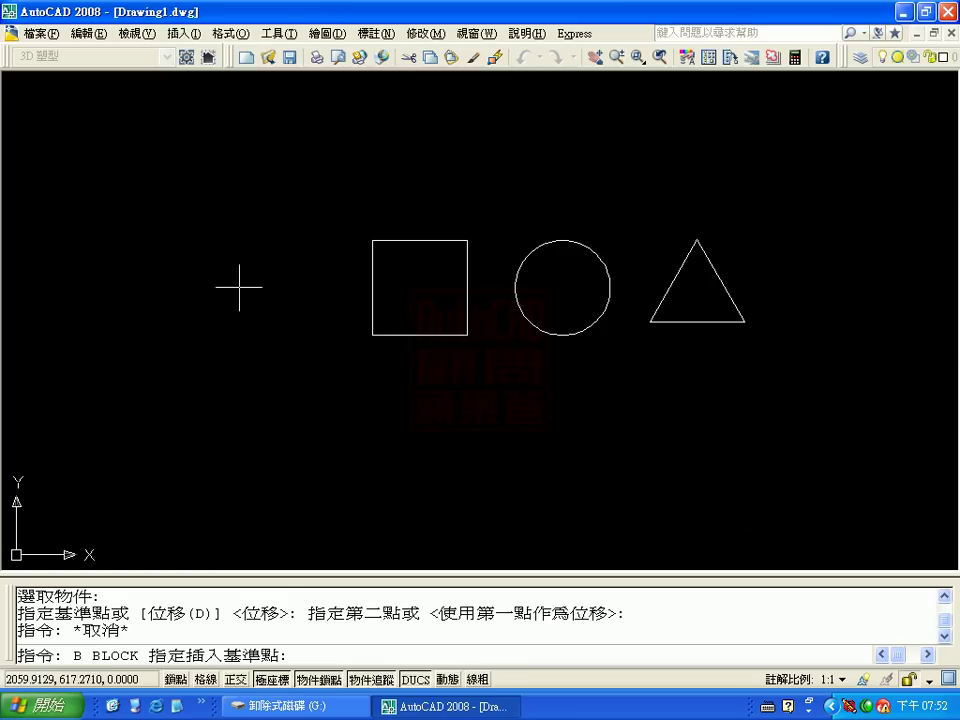
scroll(436, 290, "up", 3)
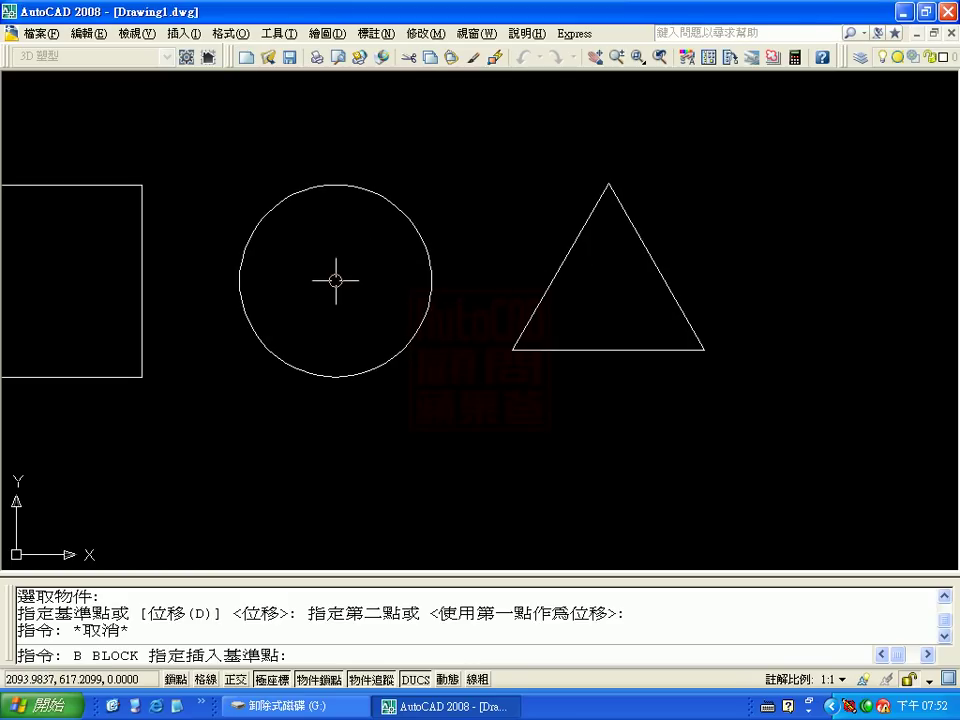
left_click(335, 281)
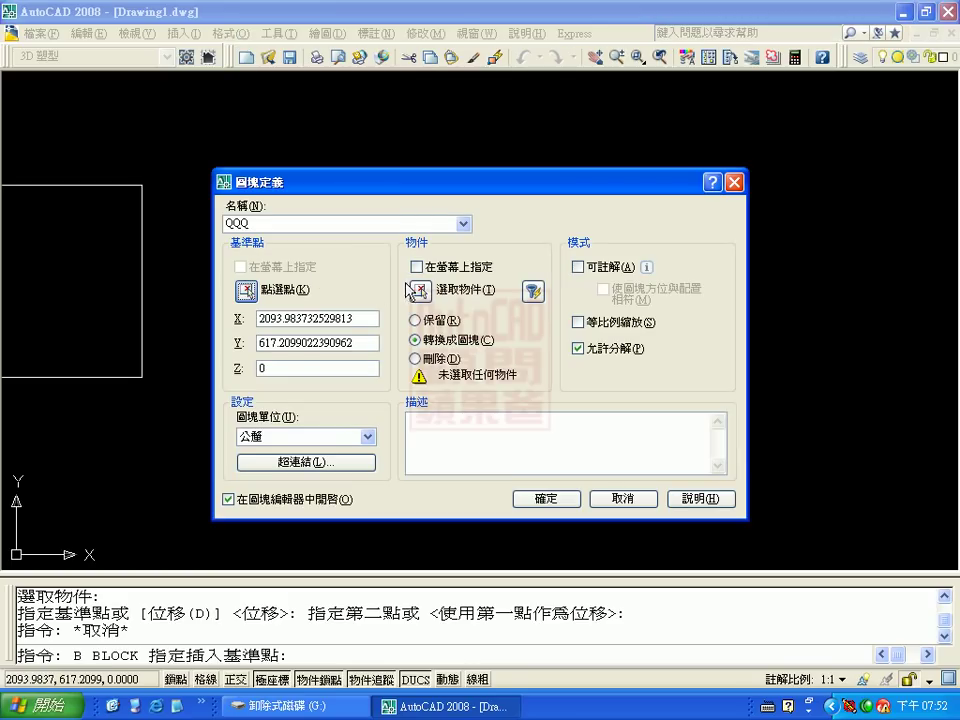
left_click(421, 292)
left_click(101, 182)
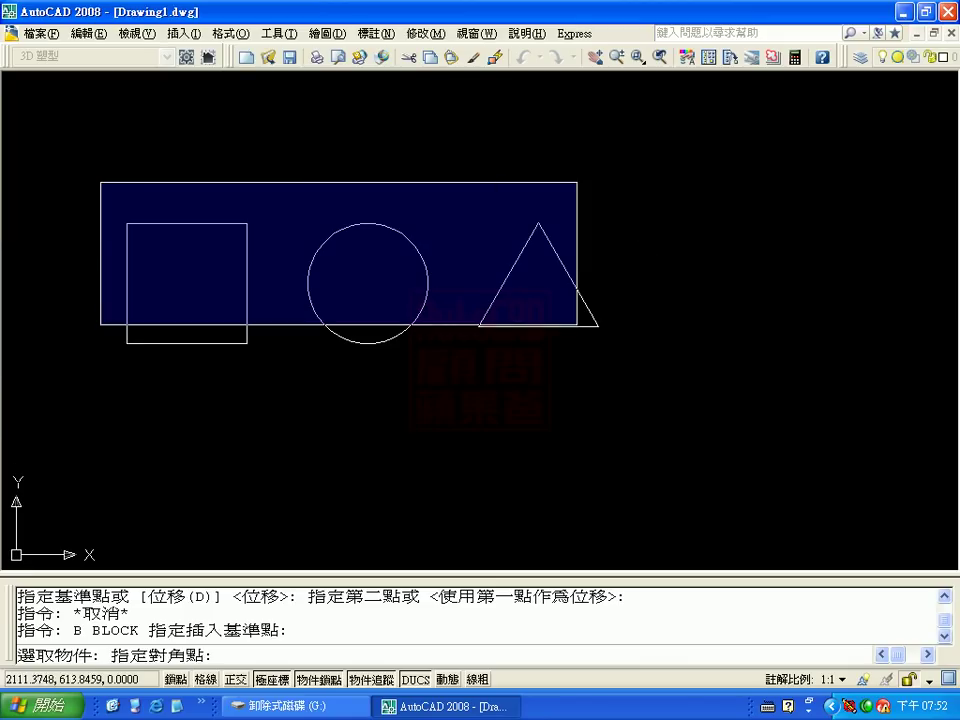
left_click(665, 381)
key("Return")
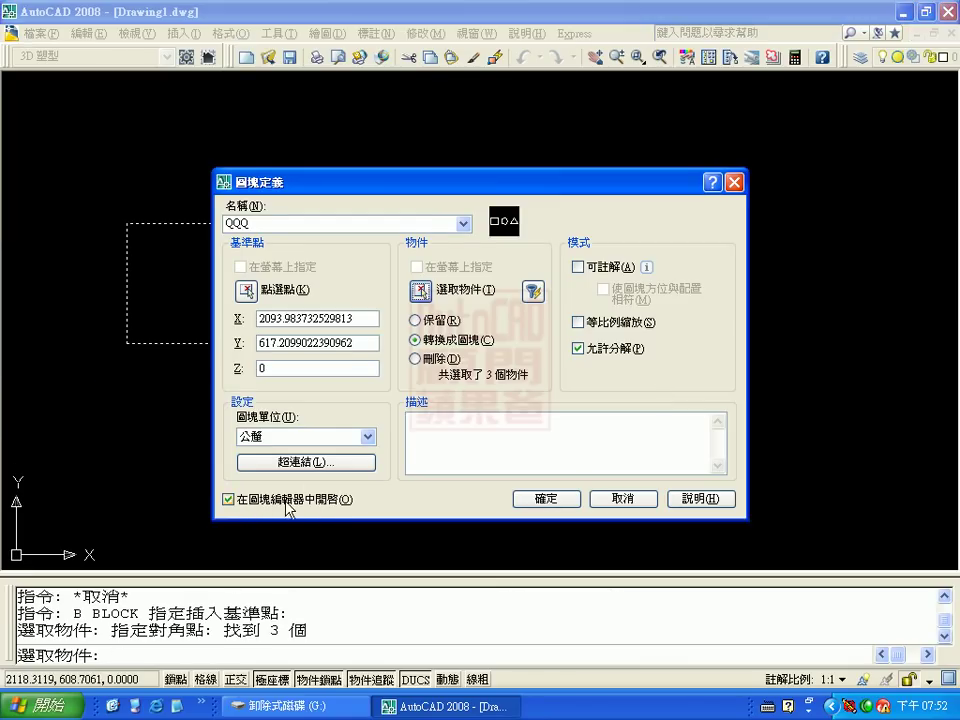
left_click(527, 499)
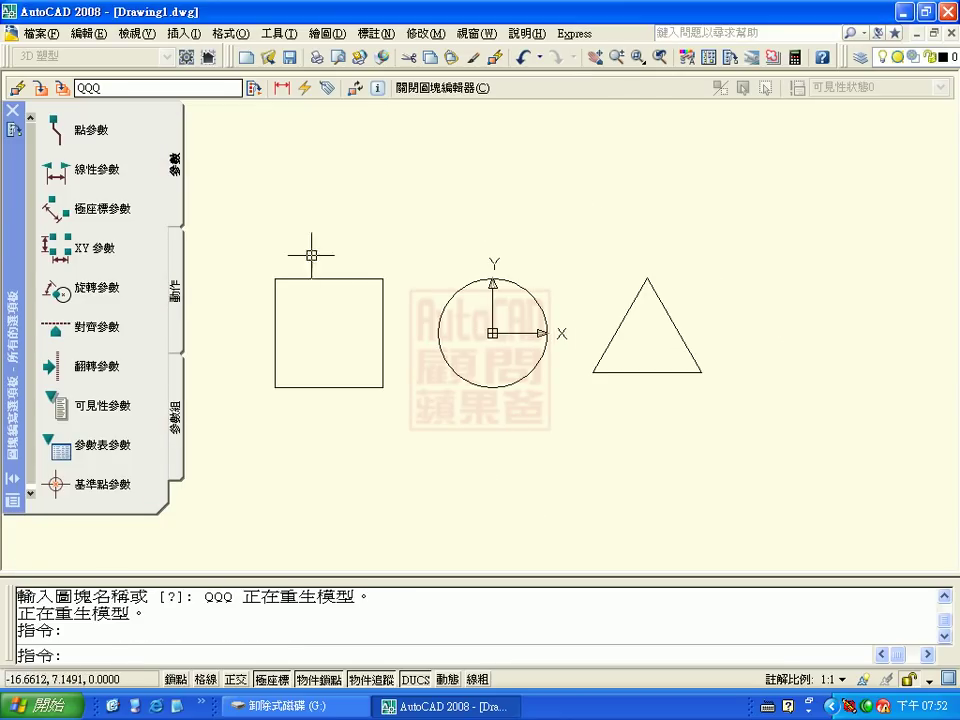
Step: Place a Visibility Parameter below the circle and open its Visibility States list
left_click(60, 406)
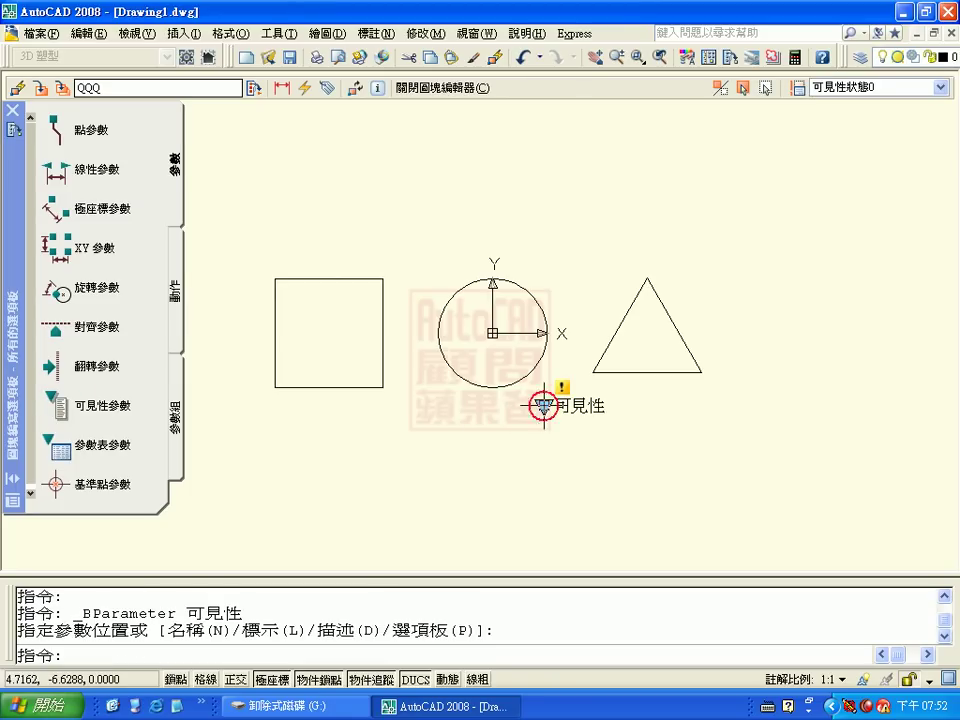
left_click(545, 406)
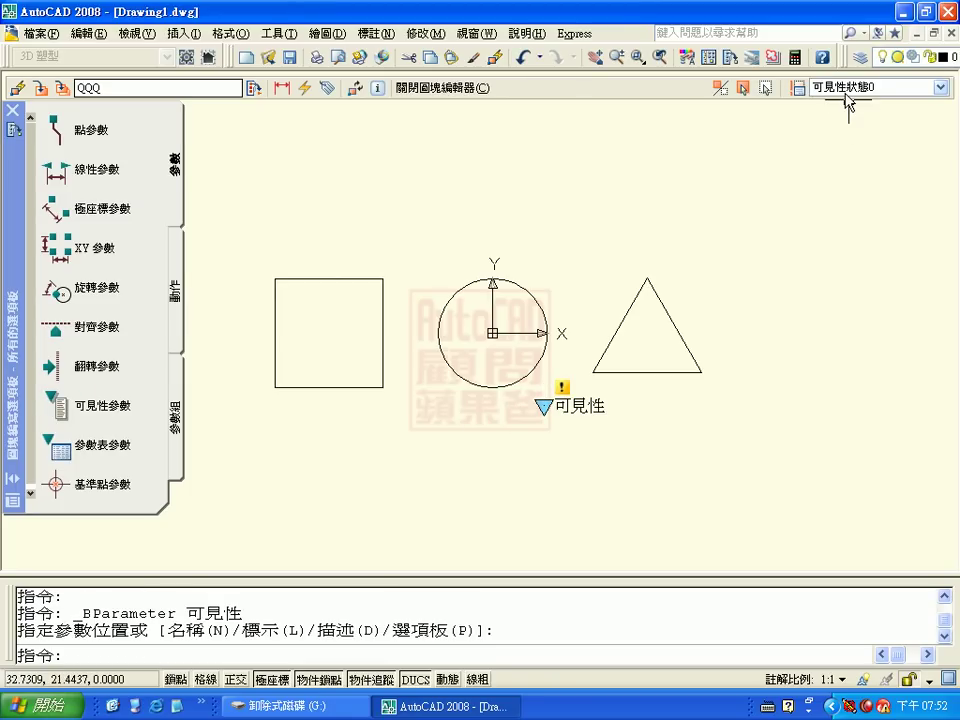
left_click(582, 409)
double_click(582, 409)
left_click(594, 318)
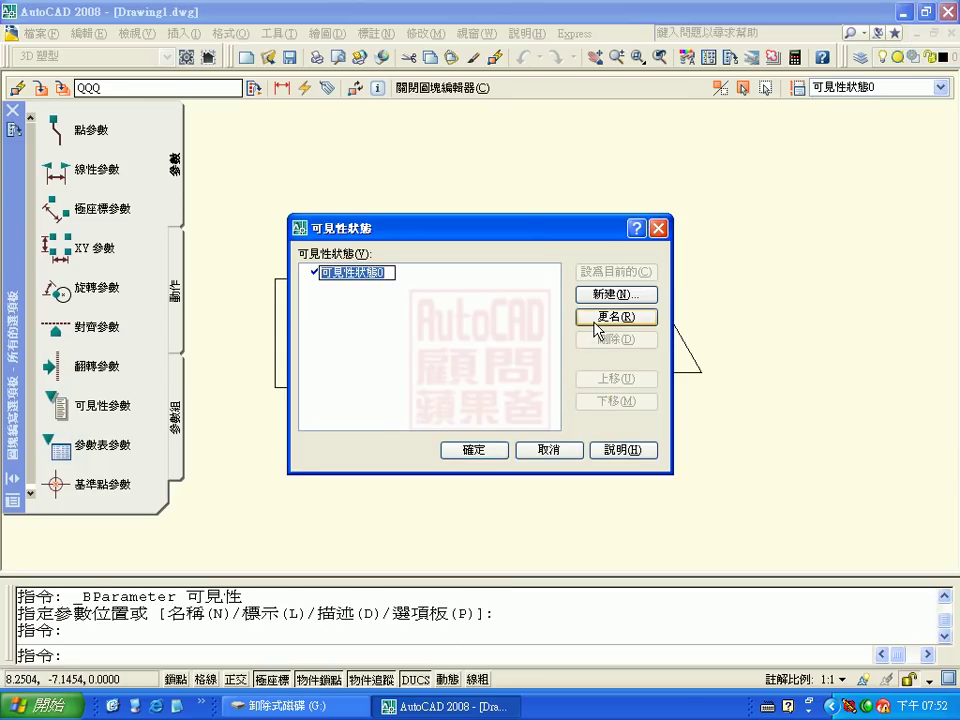
Step: Rename the default visibility state to 正方形
key("ctrl+space")
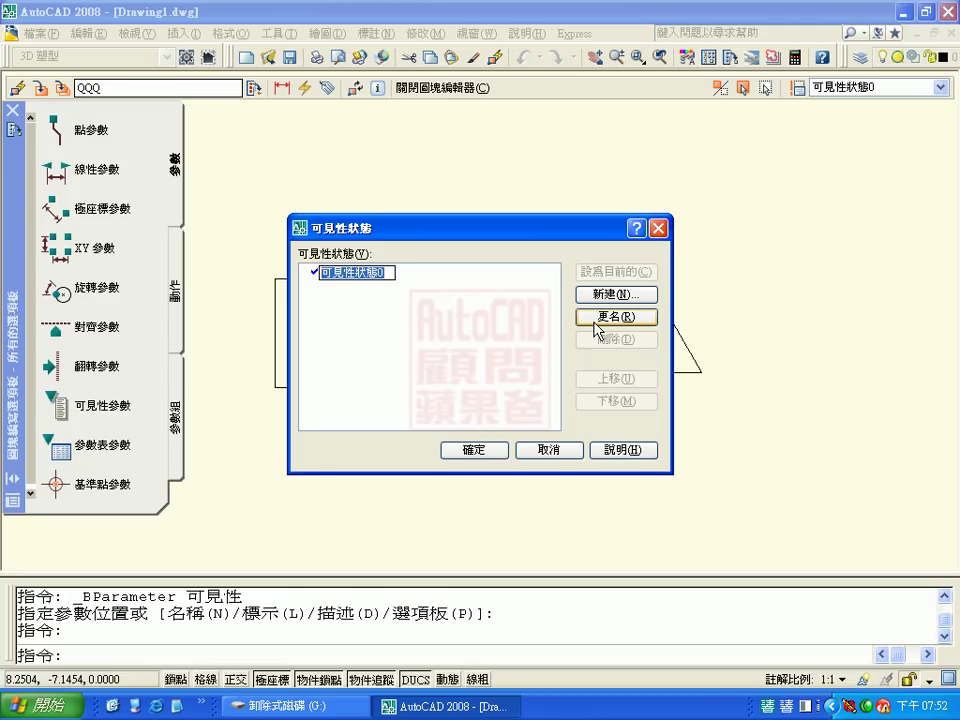
type("5")
key("space")
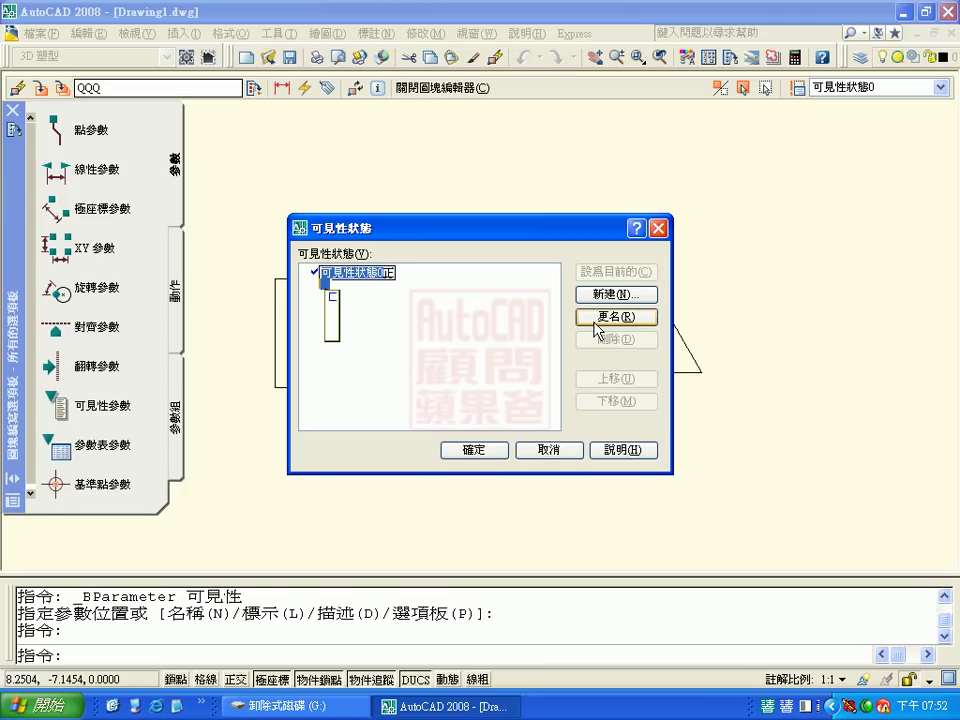
key("space")
type("v")
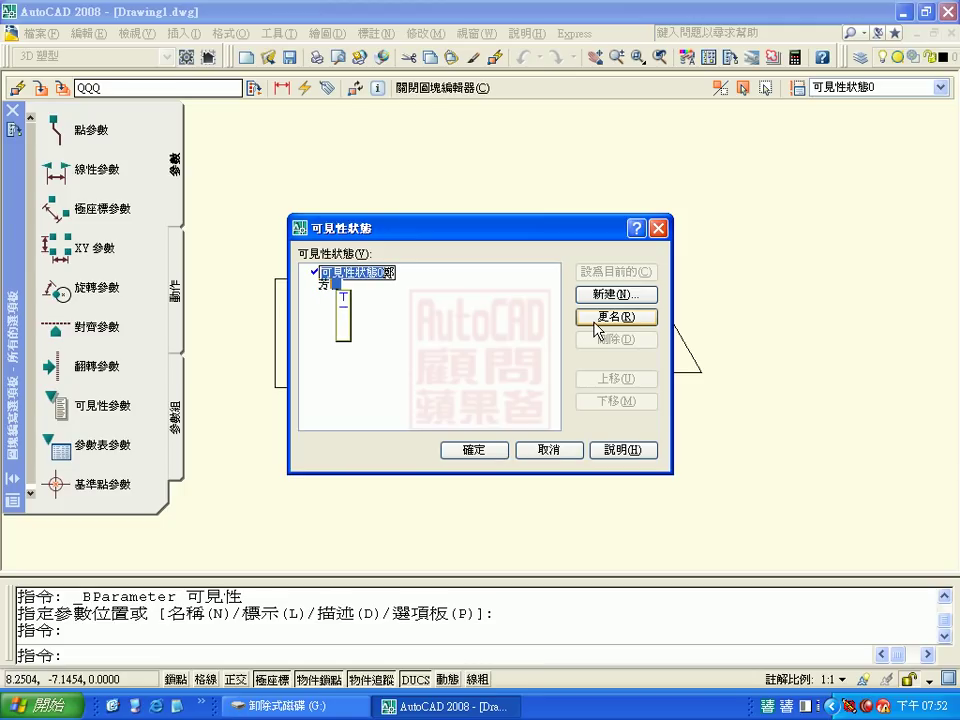
type("6")
key("Return")
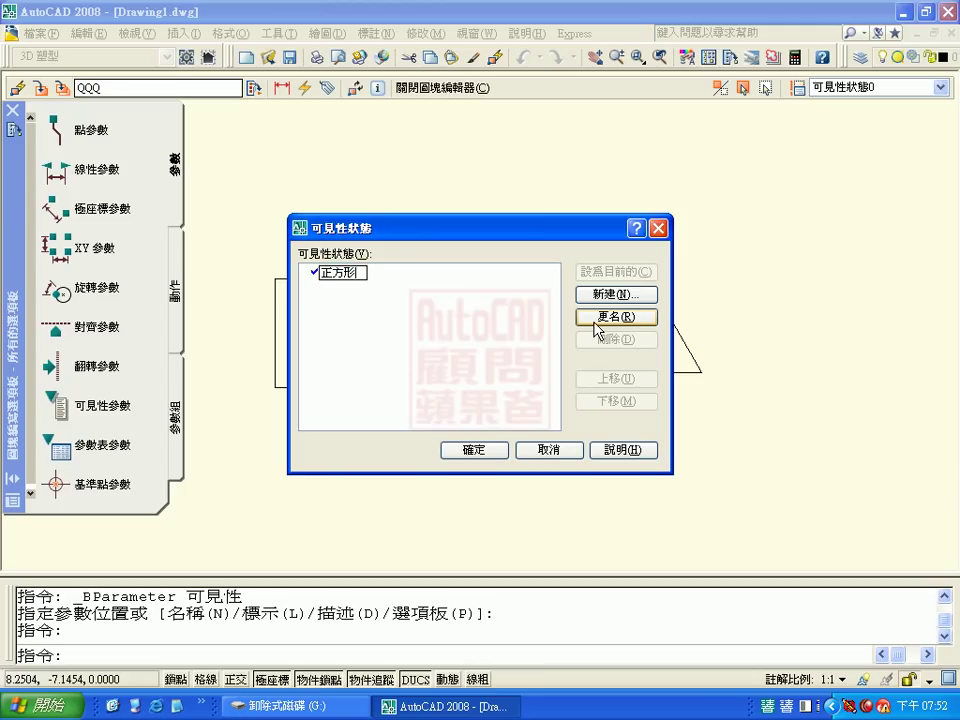
Step: Add a new visibility state named 圓形
left_click(615, 294)
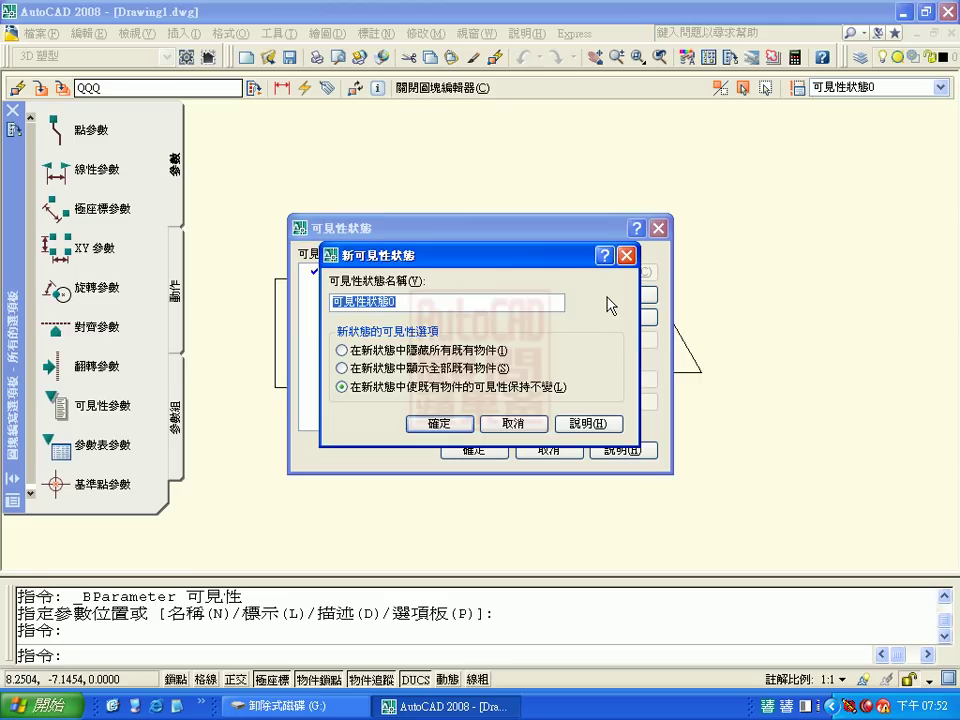
type("m06v")
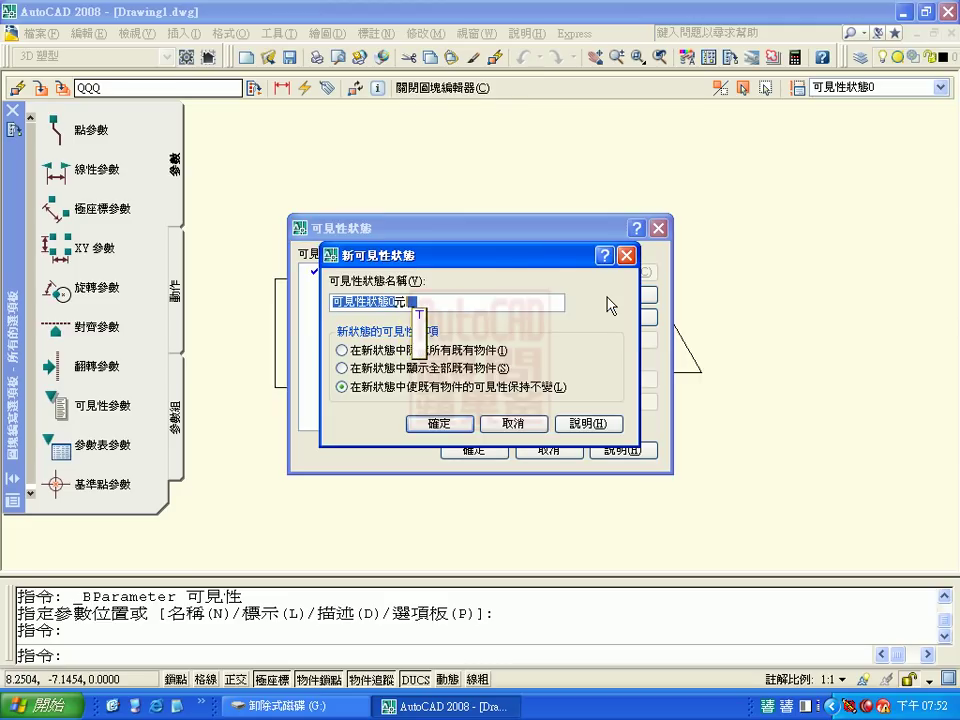
type("6")
key("Return")
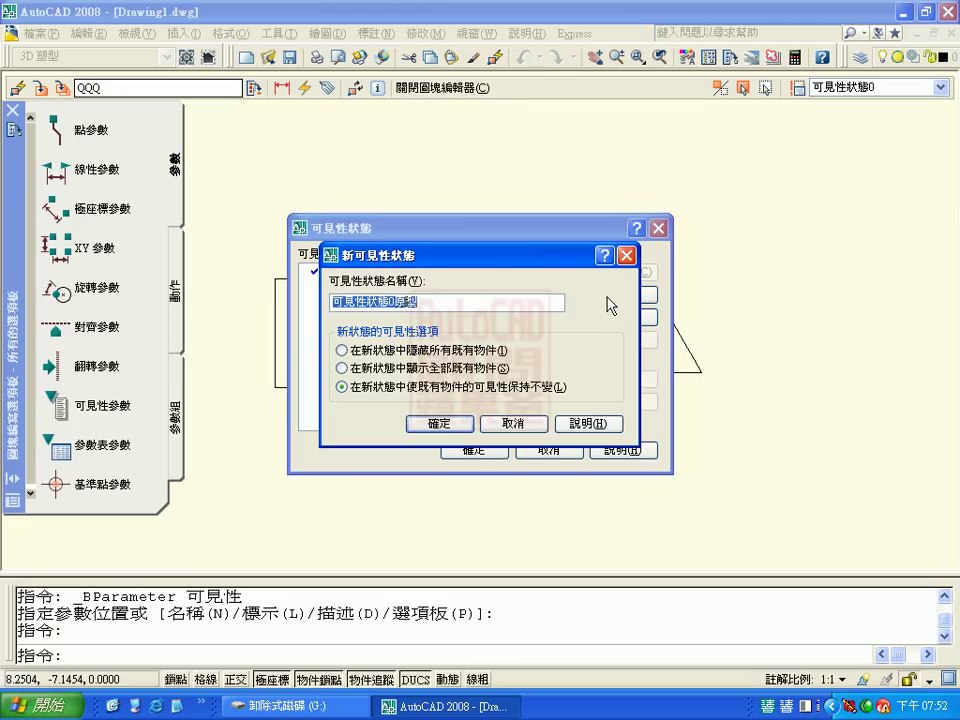
key("Down")
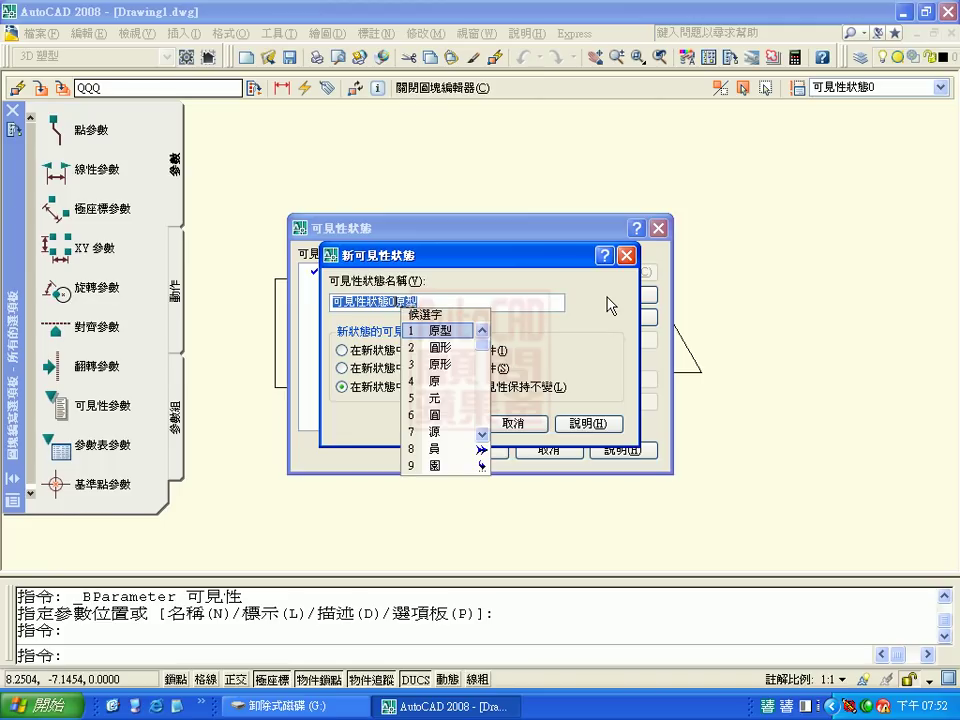
key("Return")
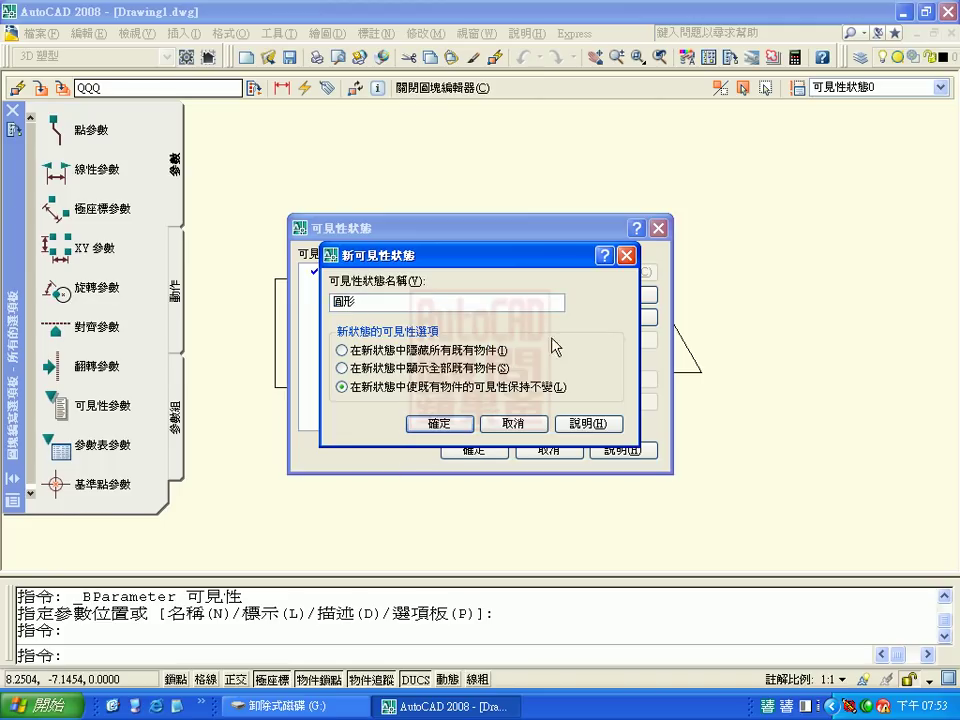
left_click(459, 421)
Step: Add a new visibility state named 三角形
left_click(612, 296)
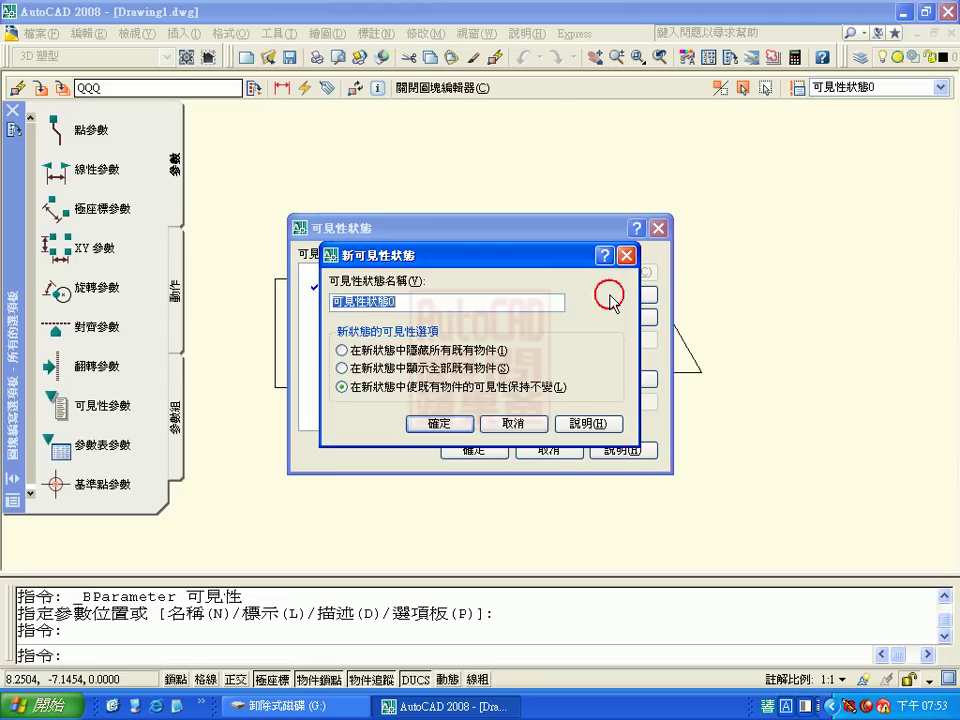
type("n")
key("space")
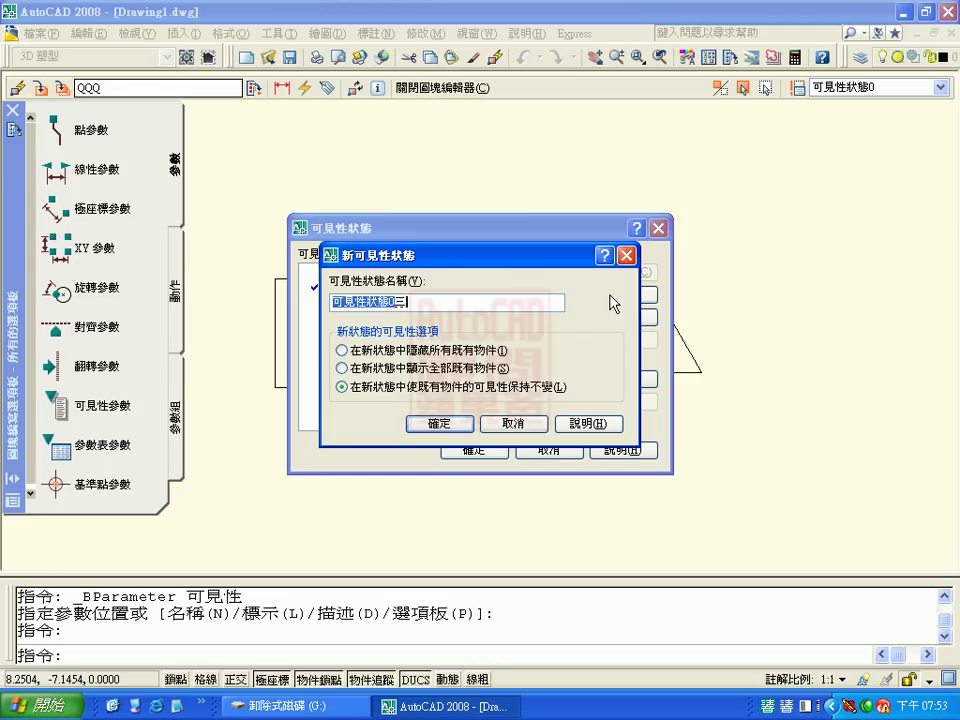
type("r")
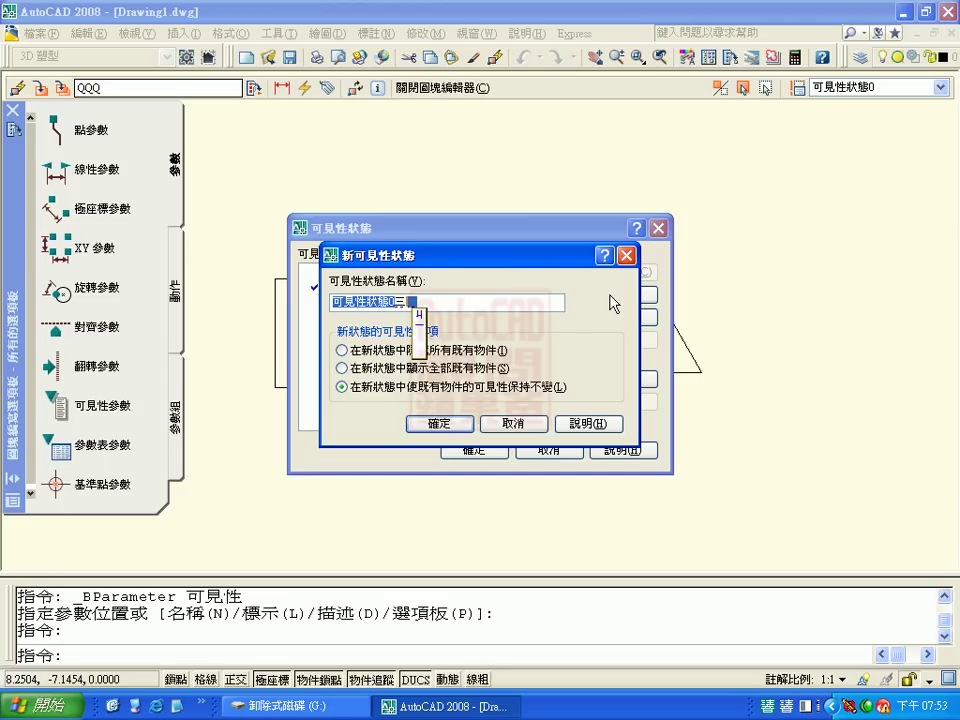
type("3")
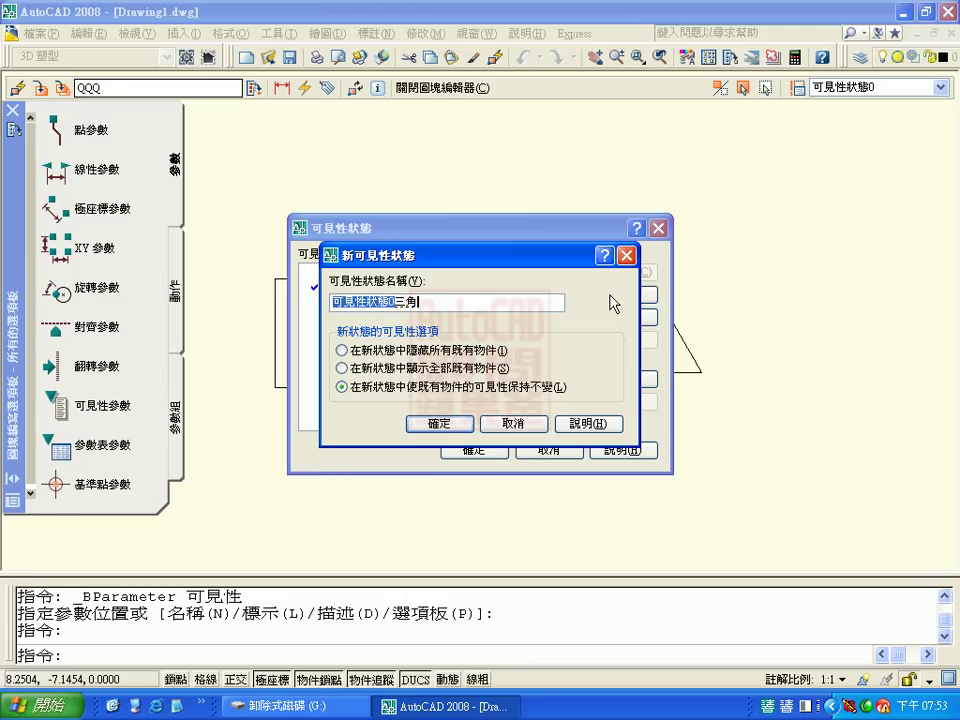
type("v6")
key("Return")
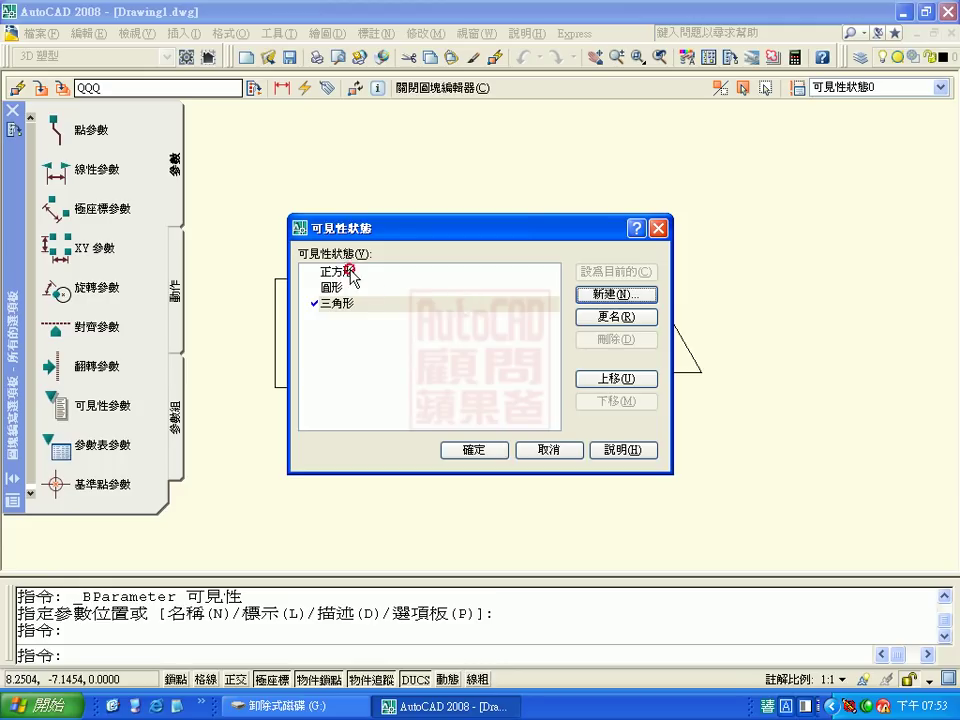
Step: Make 圓形 the current visibility state and accept the dialog
left_click(350, 276)
left_click(610, 272)
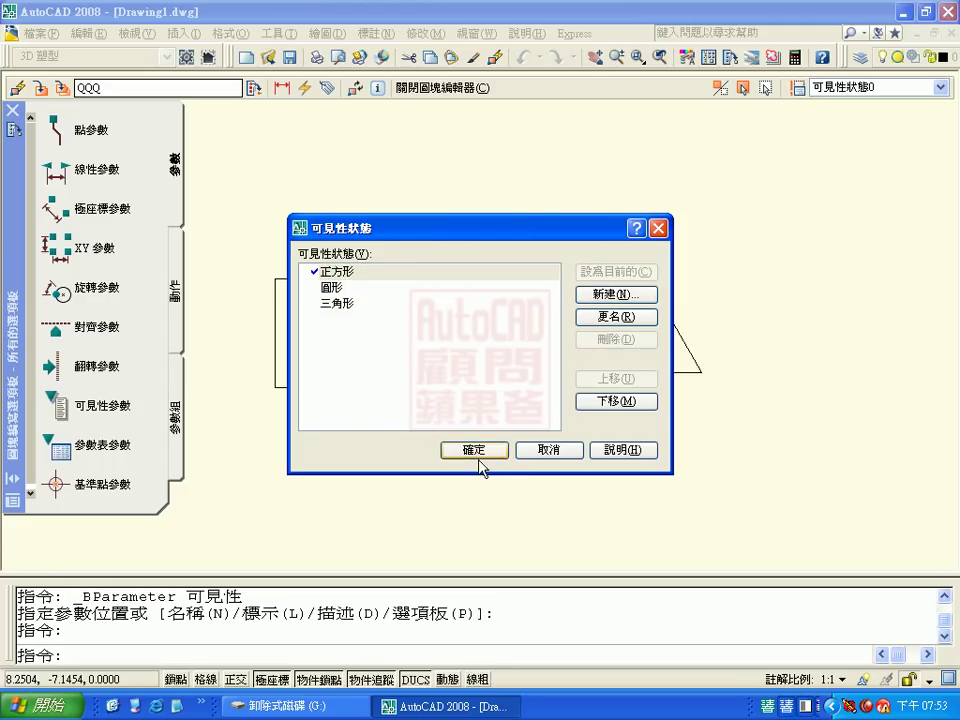
left_click(330, 287)
left_click(585, 272)
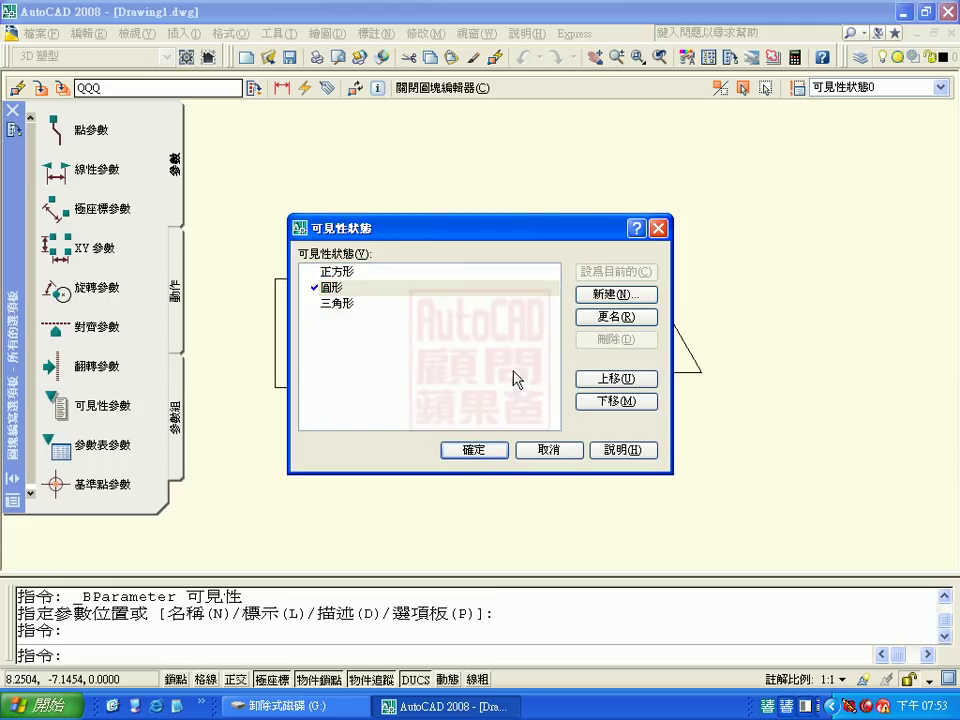
left_click(476, 451)
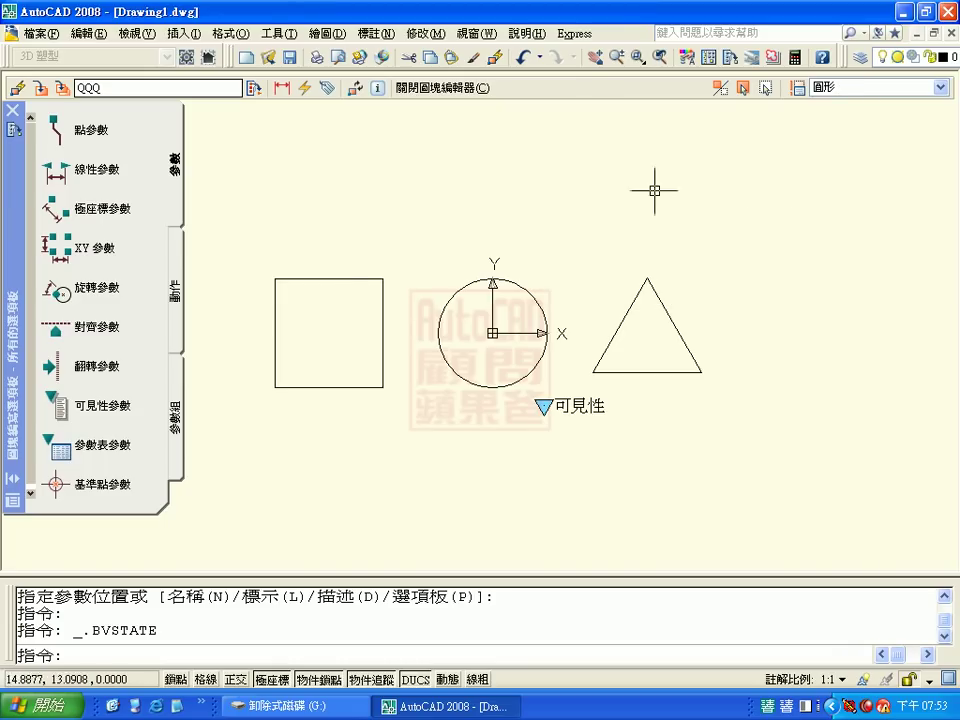
Step: In the 圓形 state, make the square and triangle invisible
left_click(765, 89)
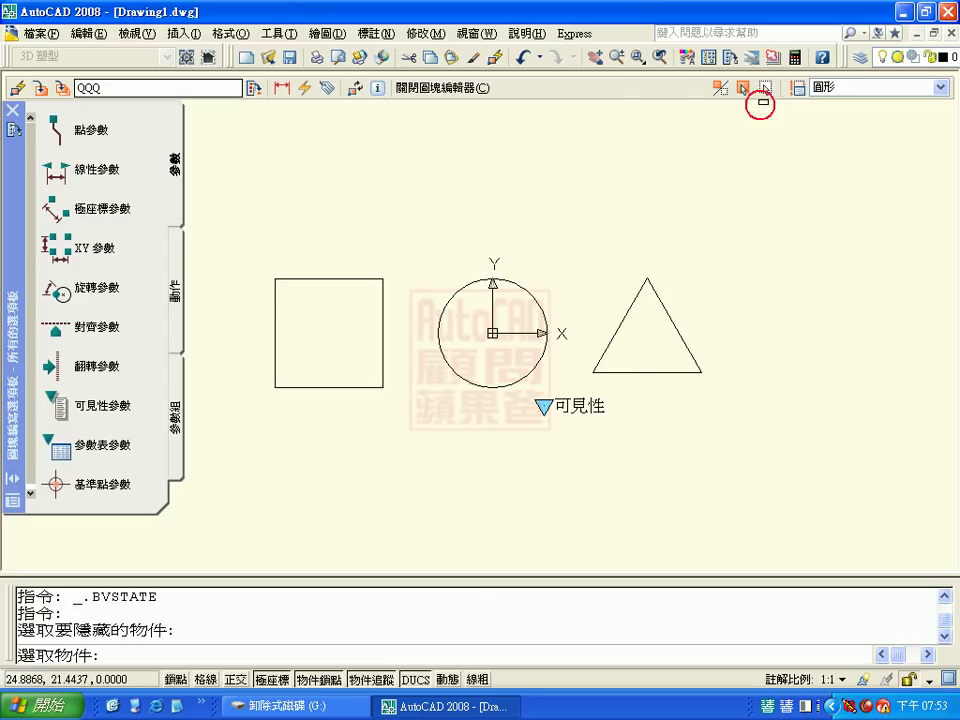
left_click(640, 298)
left_click(383, 302)
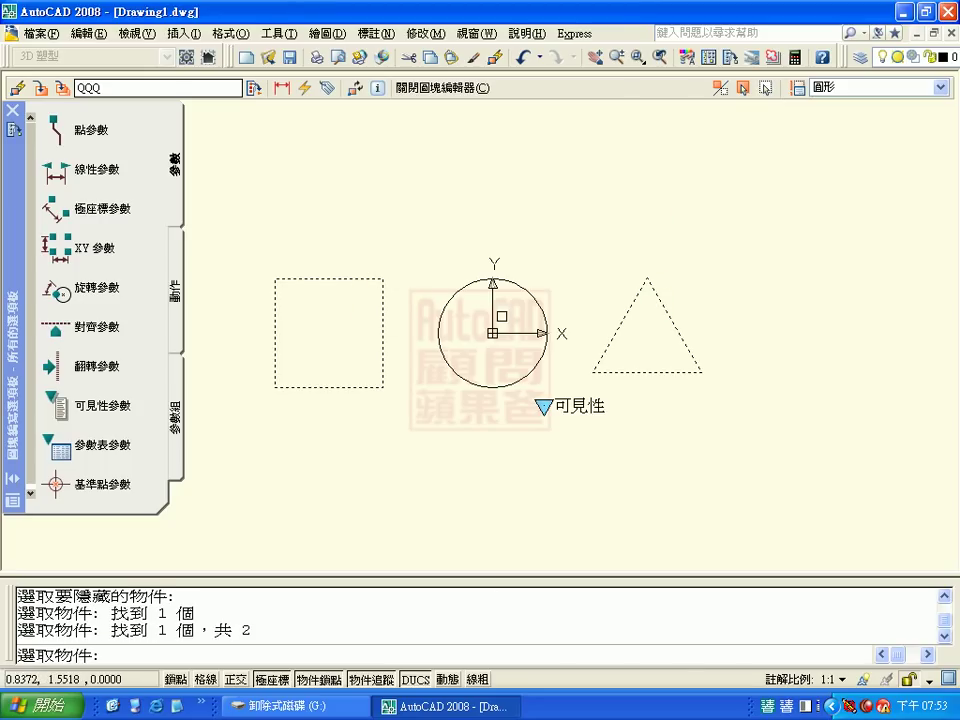
key("Return")
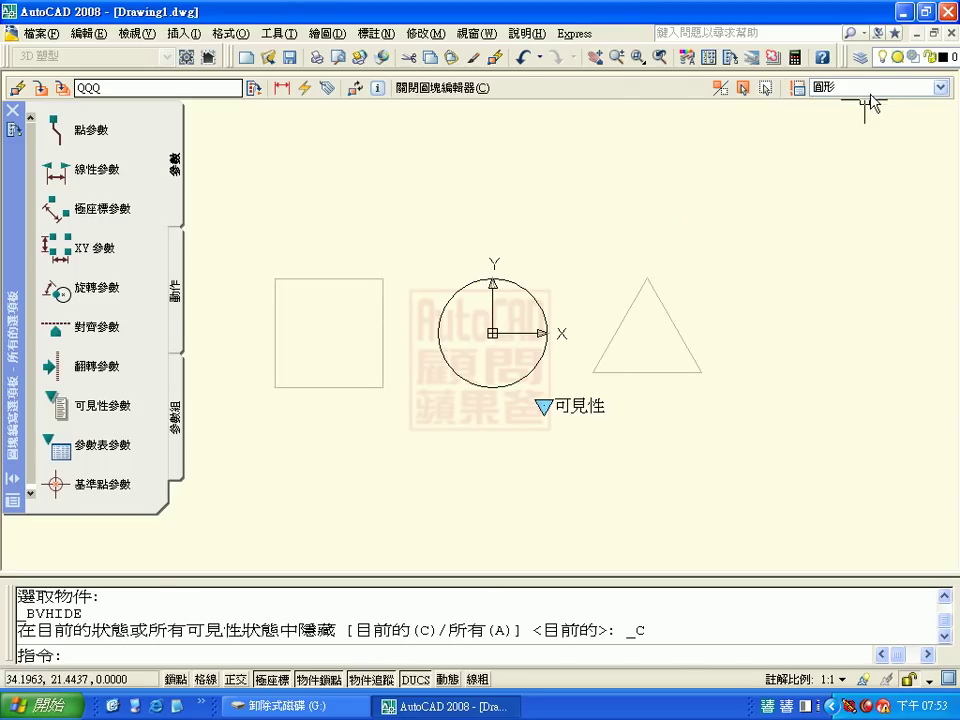
Step: Switch to the 正方形 state and make the circle and triangle invisible
left_click(866, 89)
left_click(850, 104)
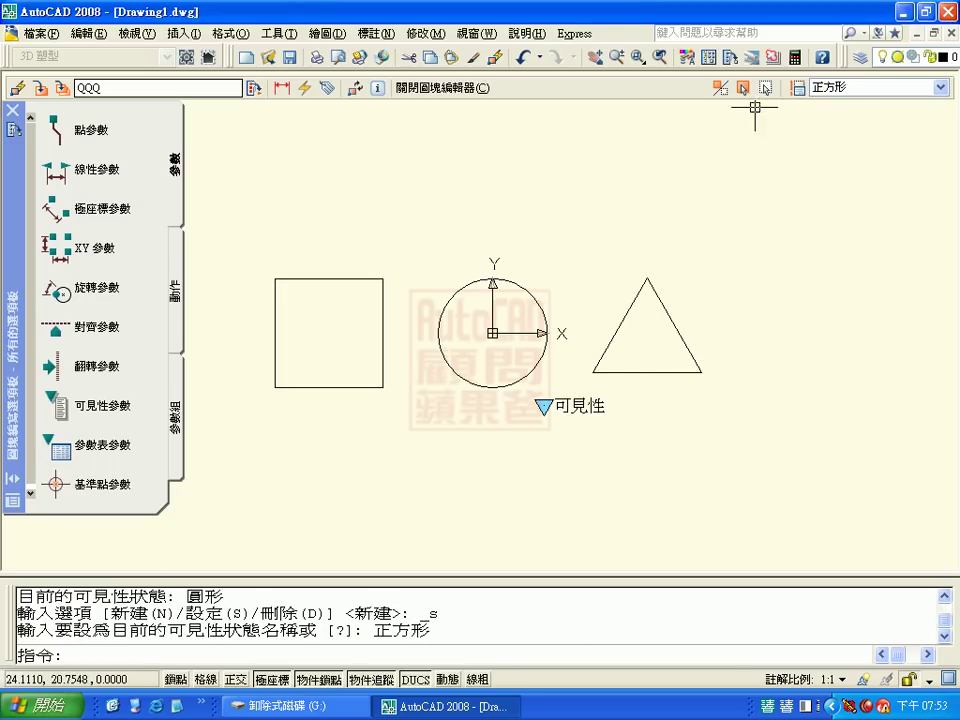
left_click(763, 93)
left_click(696, 218)
left_click(514, 330)
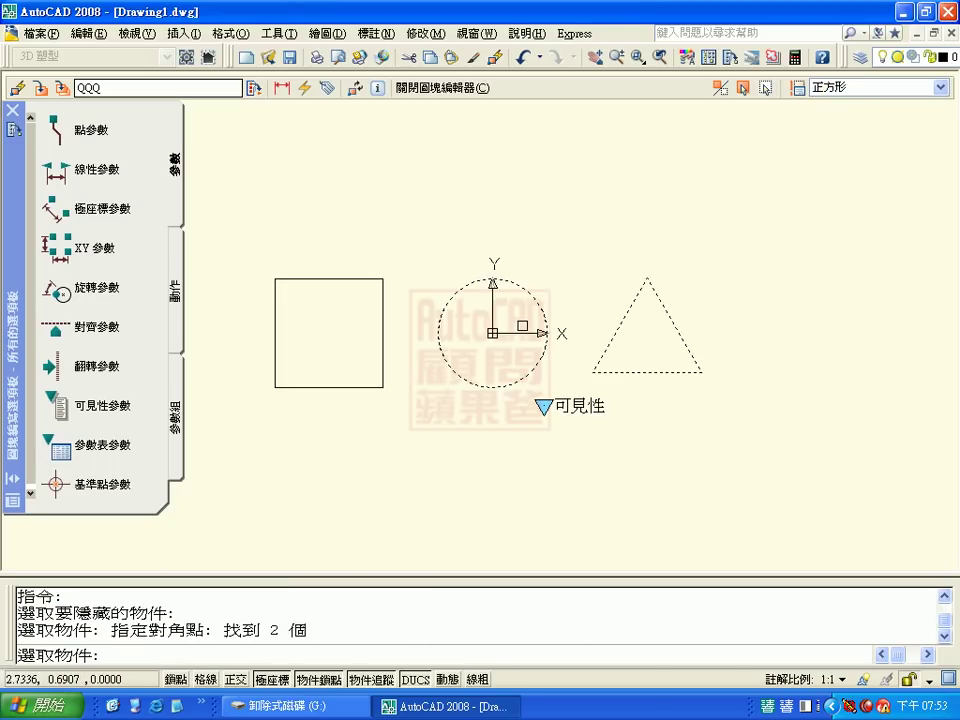
key("Return")
Step: Switch to the 三角形 state and make the square and circle invisible
left_click(853, 89)
left_click(846, 126)
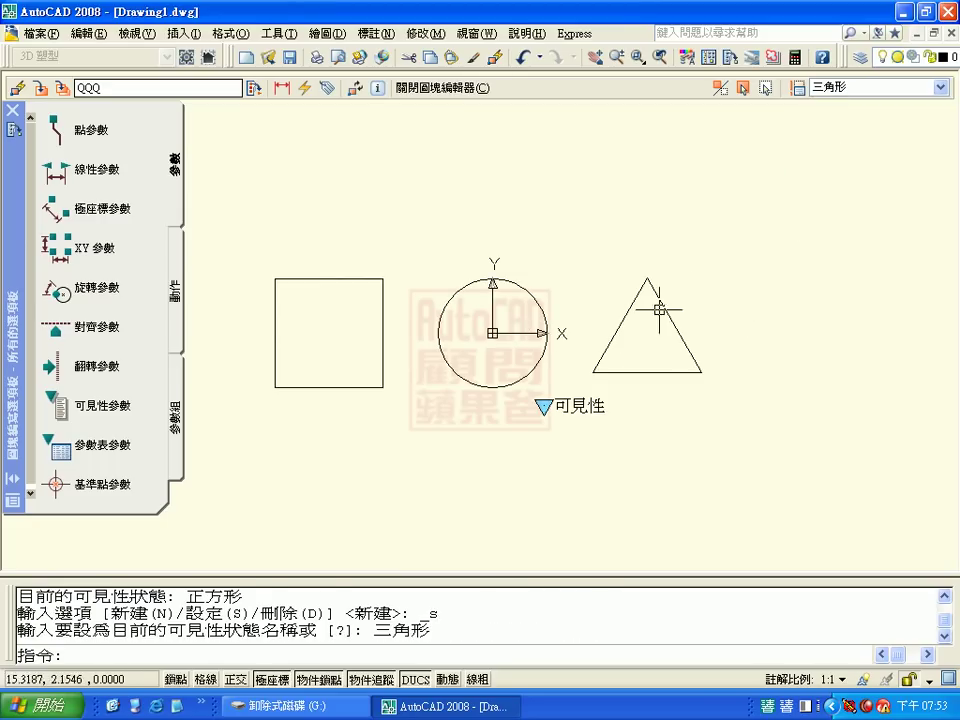
left_click(765, 88)
left_click(467, 261)
left_click(328, 349)
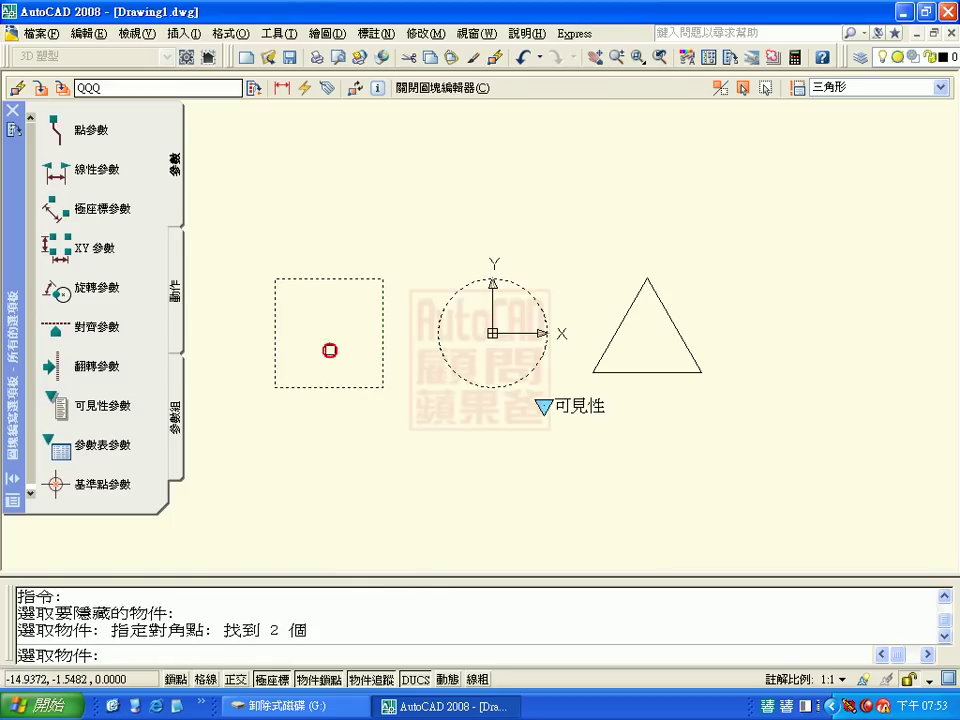
key("Return")
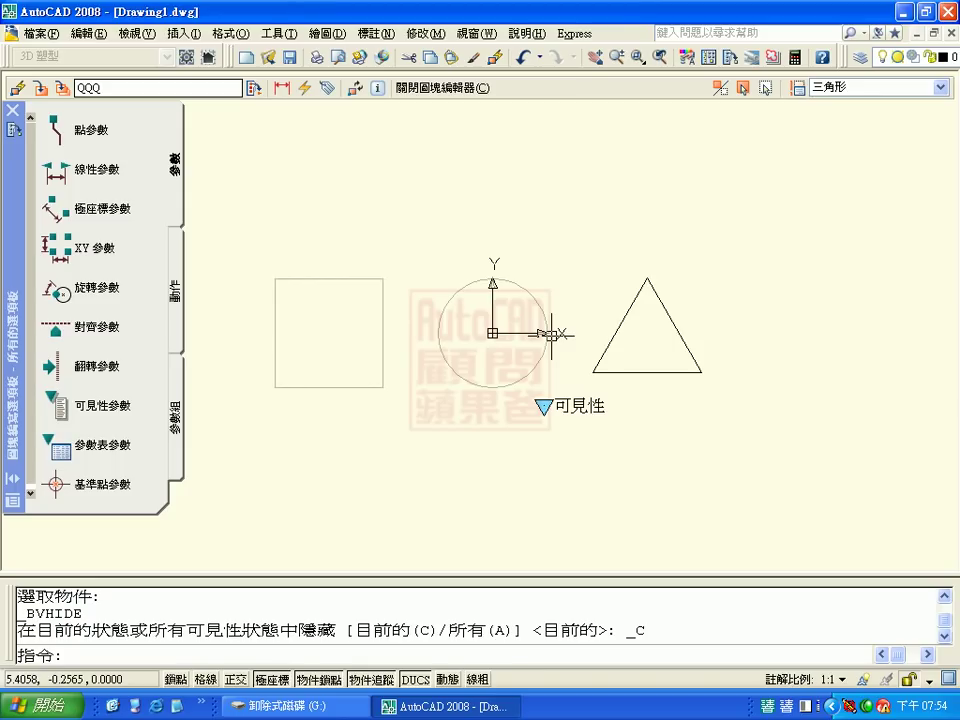
Step: Move the square so it sits around the circle
type("u")
key("BackSpace")
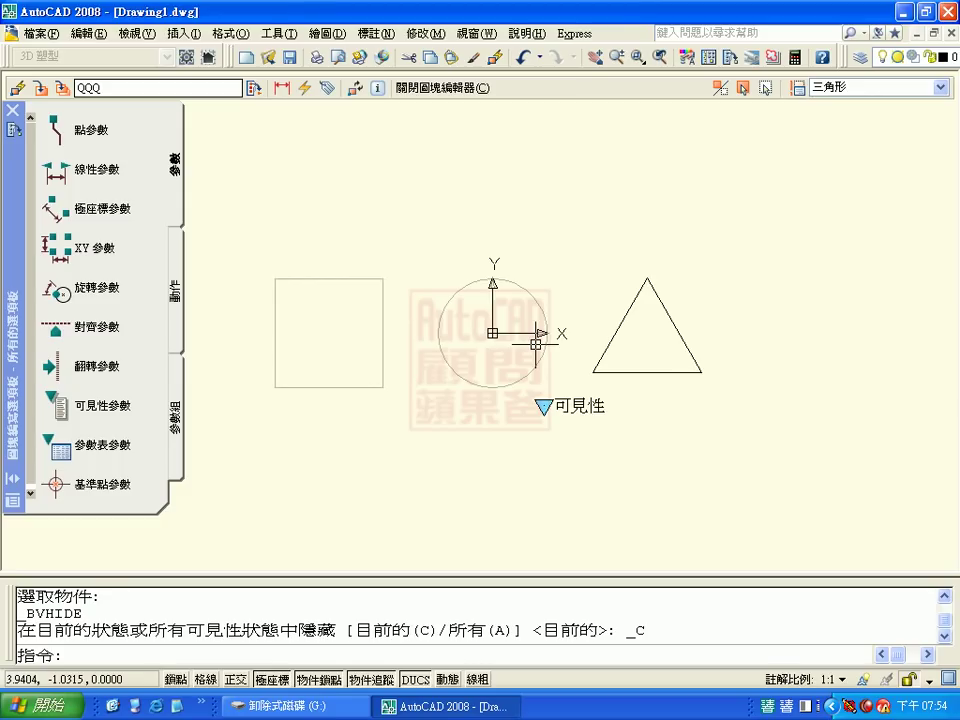
type("m")
key("Return")
left_click(386, 358)
left_click(381, 338)
key("Return")
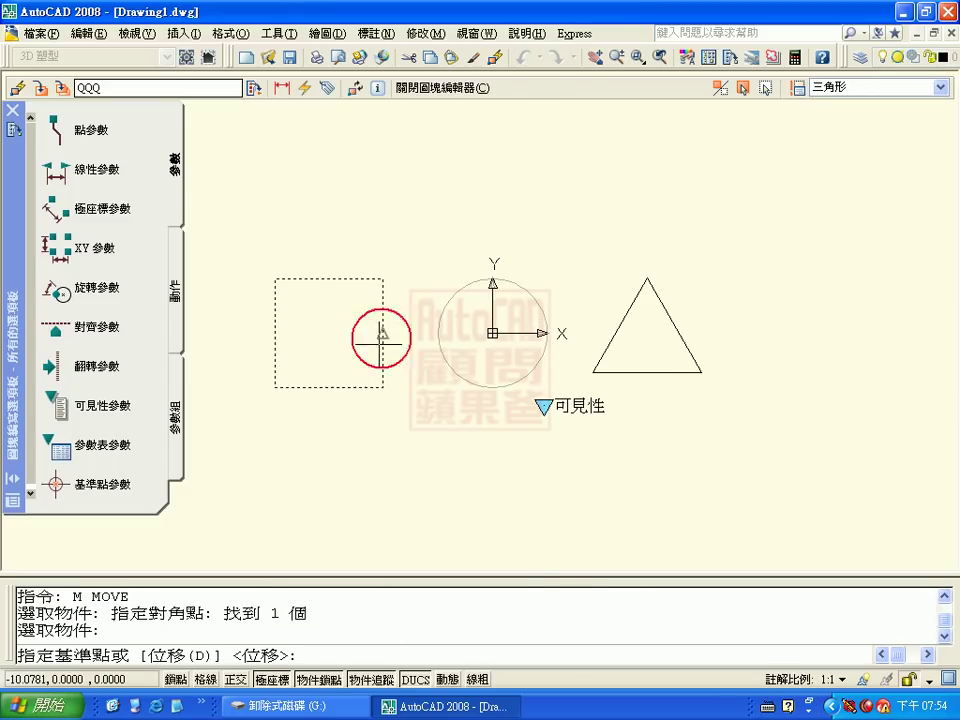
left_click(327, 332)
left_click(492, 332)
Step: Centre the triangle on the circle using Mid Between 2 Points, then close the Block Editor
left_click(658, 370)
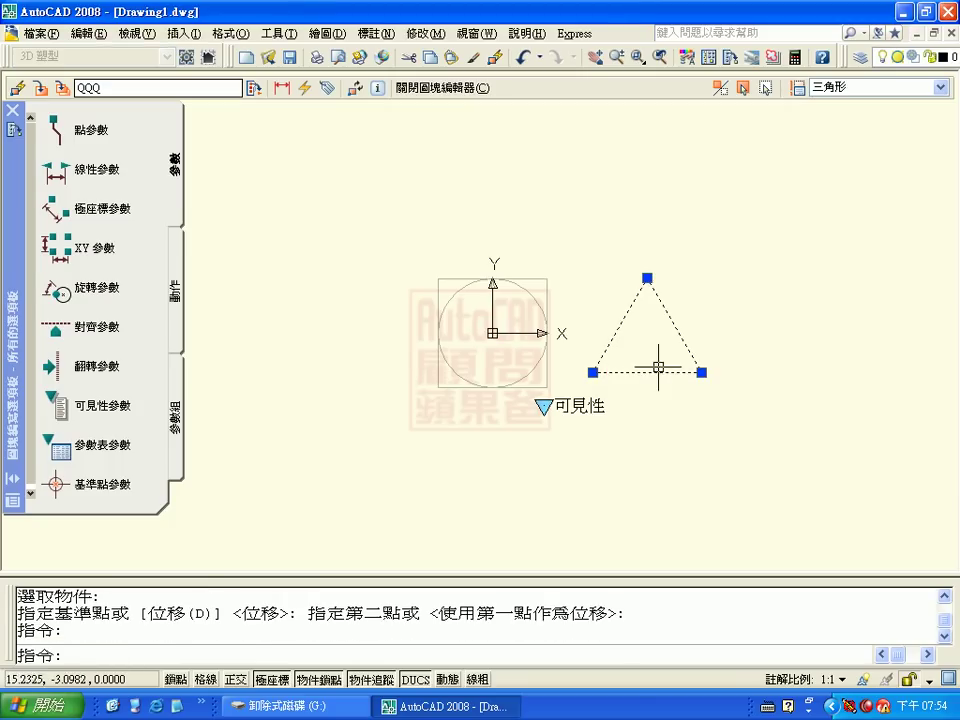
type("m")
key("Return")
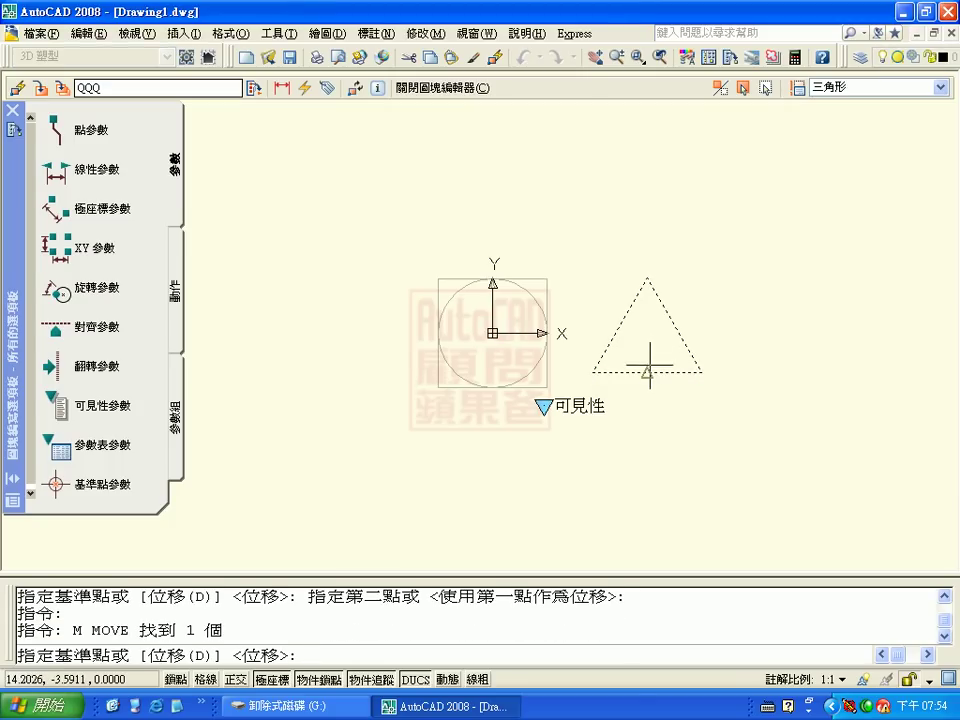
right_click(647, 372, "shift")
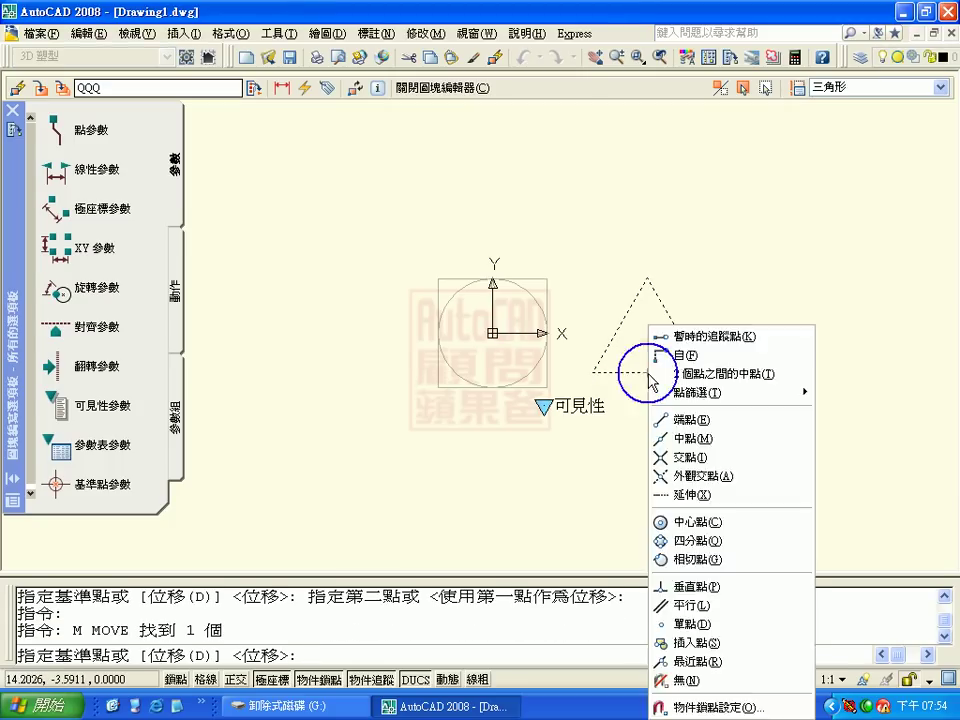
left_click(710, 368)
left_click(655, 373)
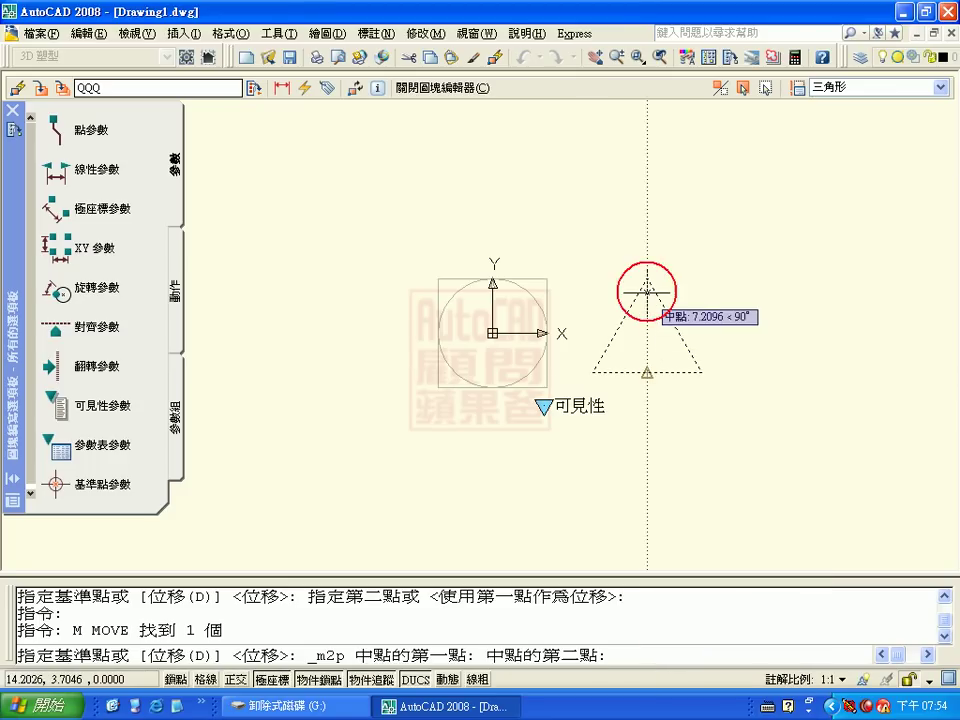
left_click(647, 280)
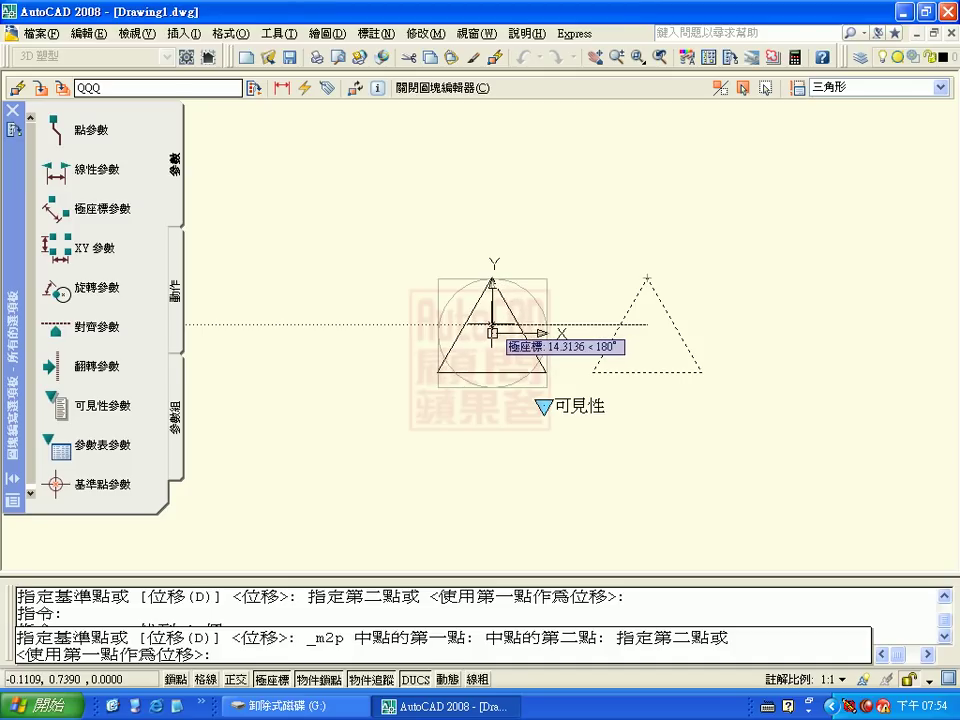
left_click(494, 326)
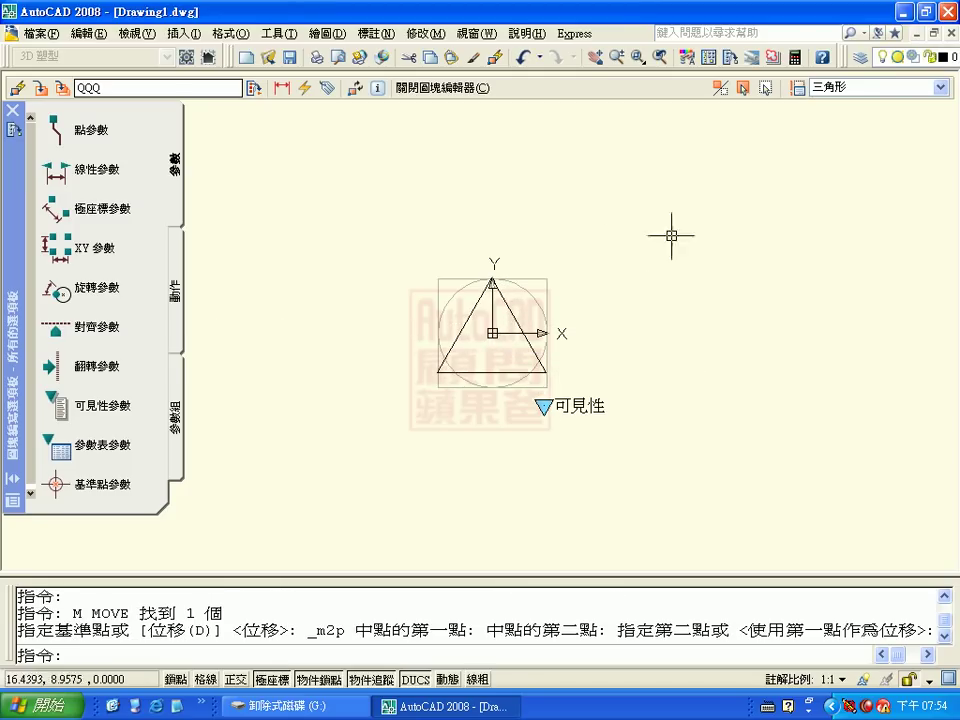
left_click(450, 89)
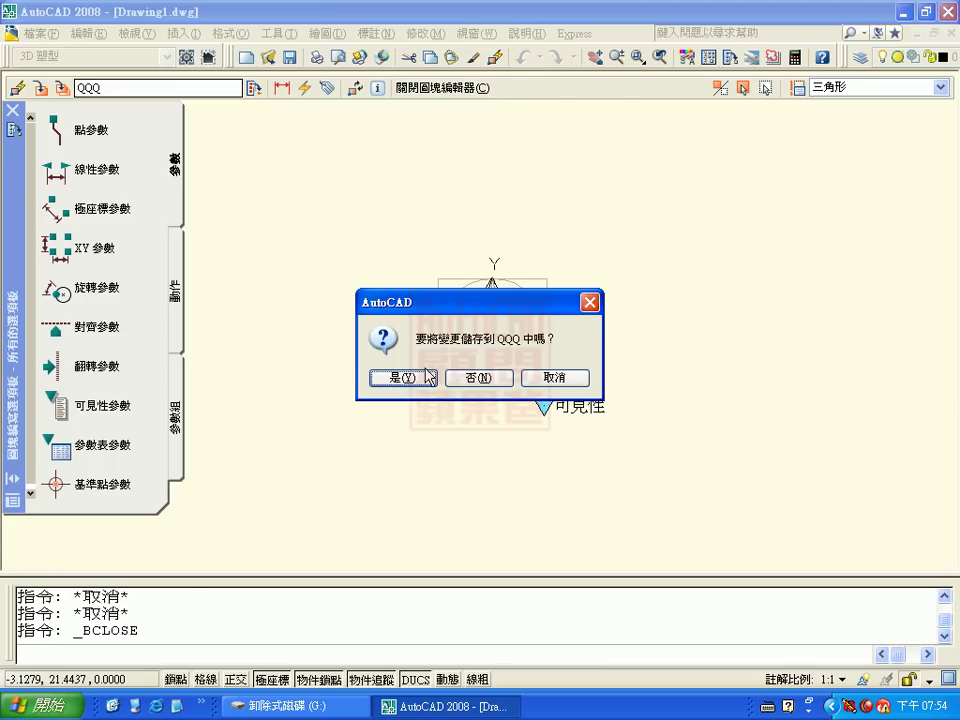
Step: Save QQQ, switch the block's visibility to 圓形 then 三角形, and drag it right and down
left_click(411, 379)
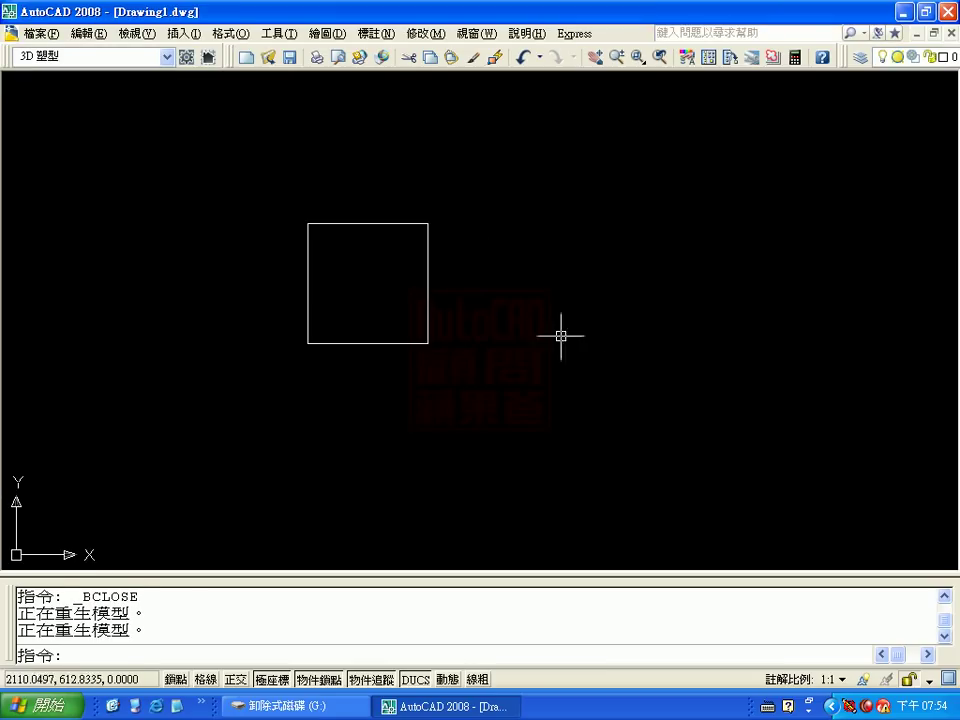
left_click(428, 272)
left_click(425, 364)
left_click(452, 392)
left_click(425, 363)
left_click(456, 409)
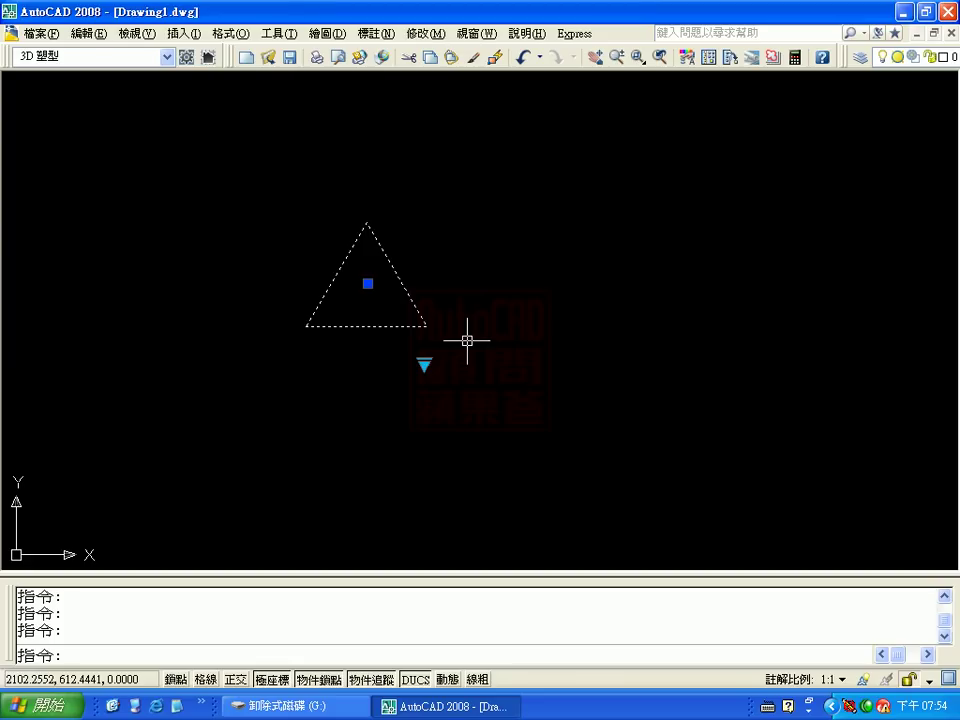
left_click_drag(441, 349, 525, 390)
key("Escape")
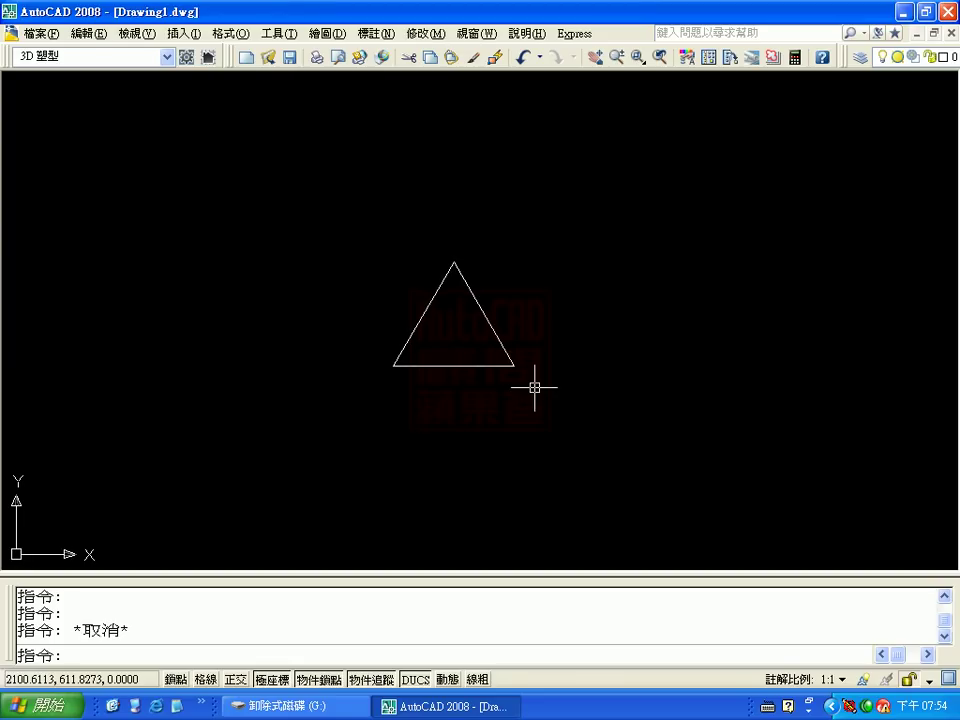